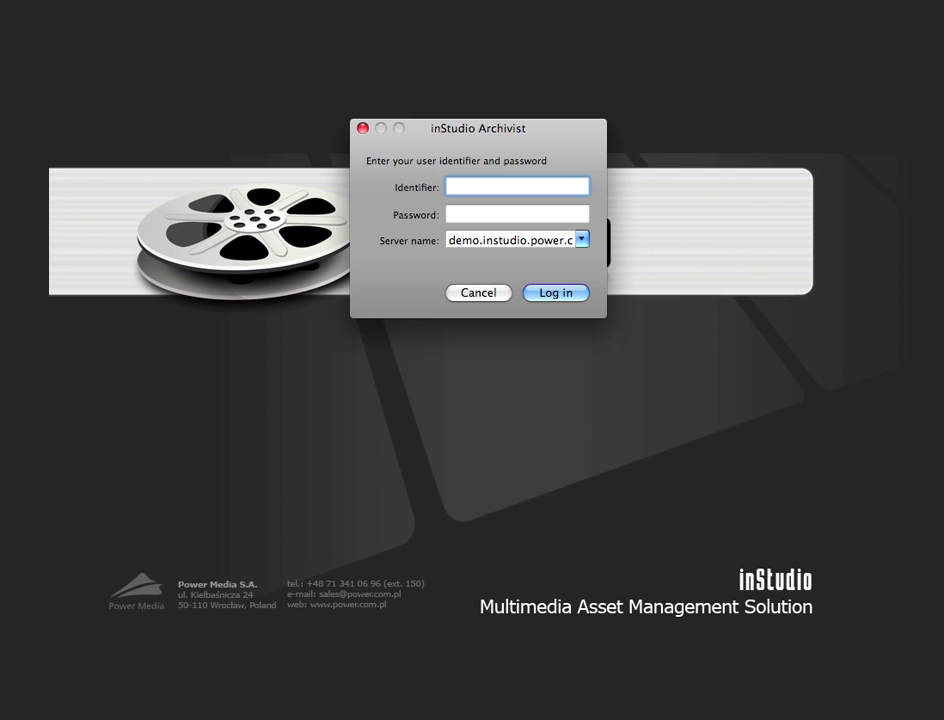
# Log in to the demo server with the identifier pm and the account password
pyautogui.write('pm')
pyautogui.press('Tab')
pyautogui.write('********')
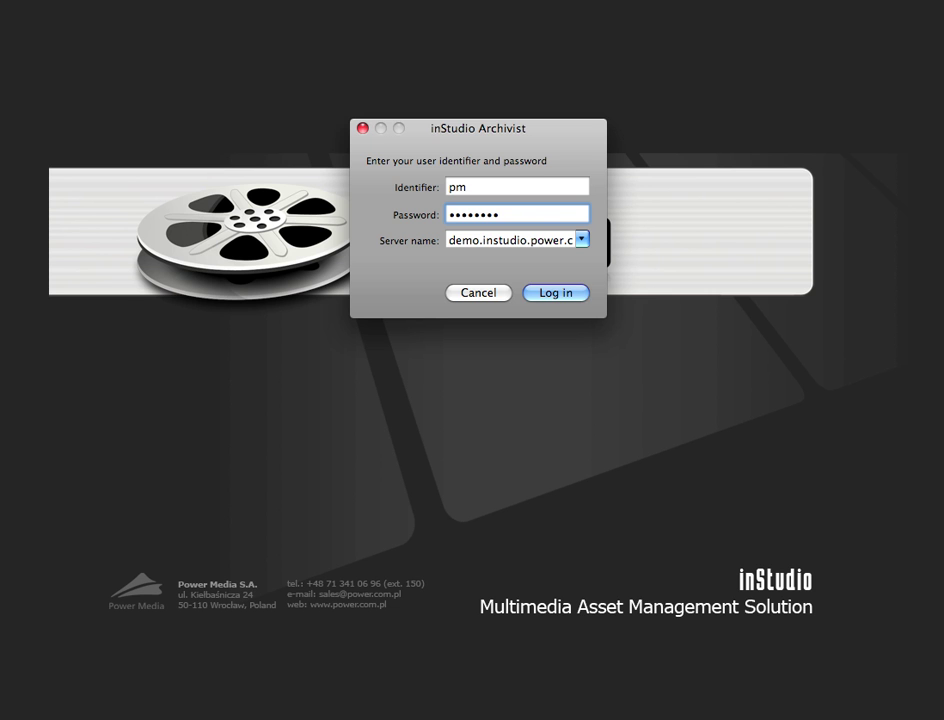
pyautogui.press('Return')
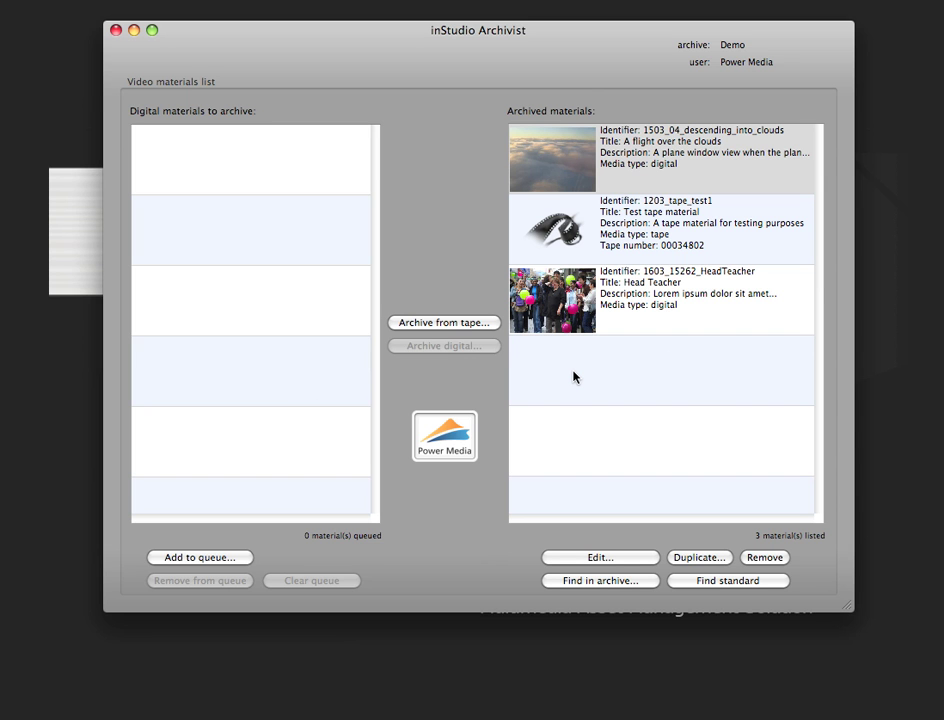
# Look at the archive search criteria and dismiss the form without running a search
pyautogui.click(603, 582)
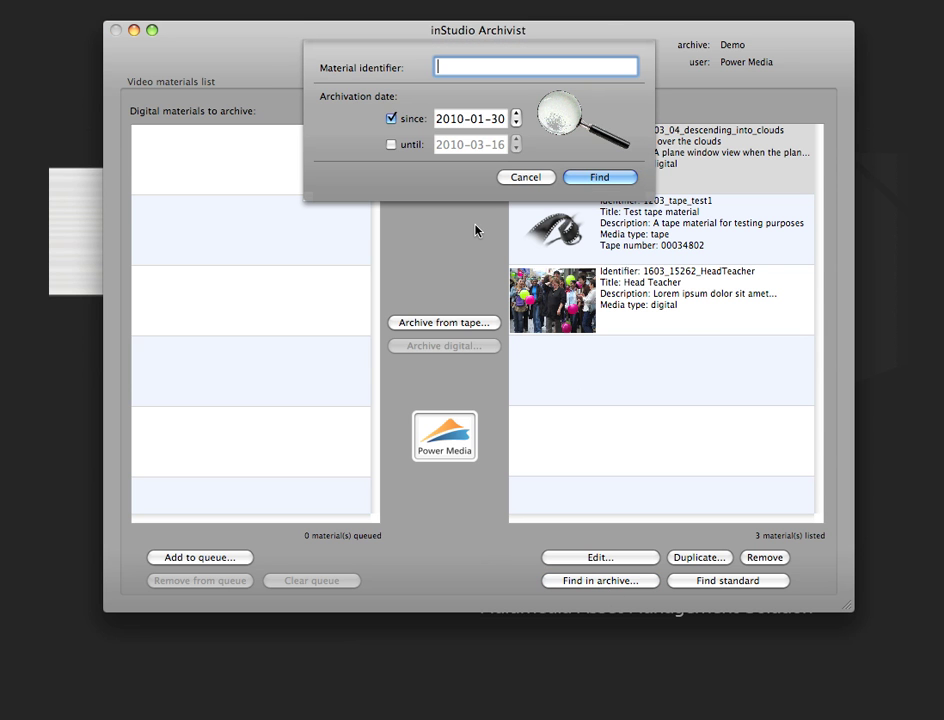
pyautogui.click(525, 178)
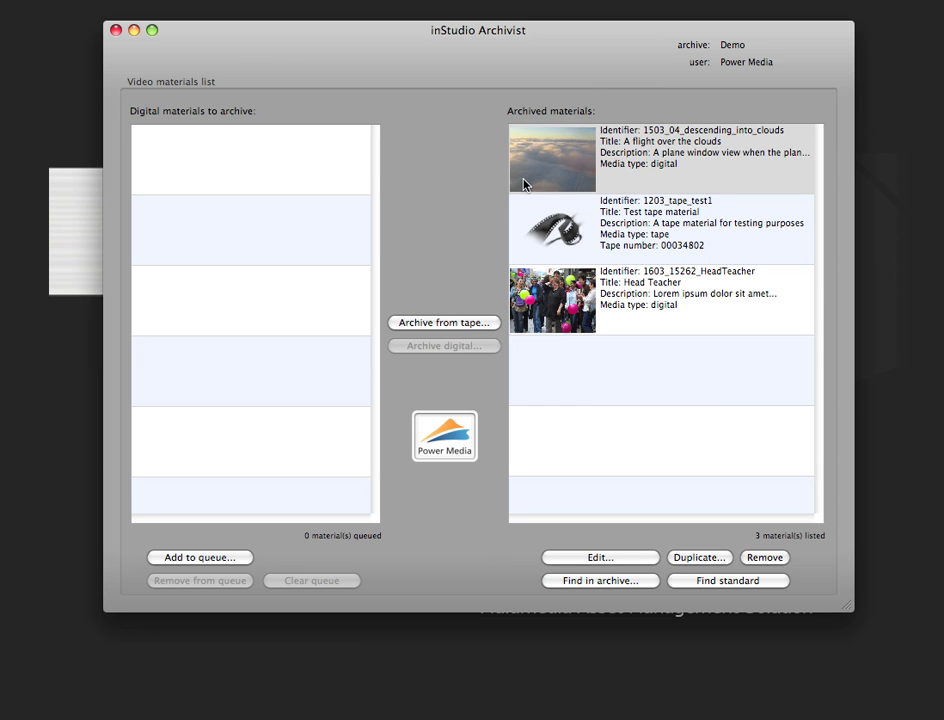
# Add all five videos from the Movies/Materials/To be archived/PM folder to the queue of digital materials
pyautogui.click(238, 558)
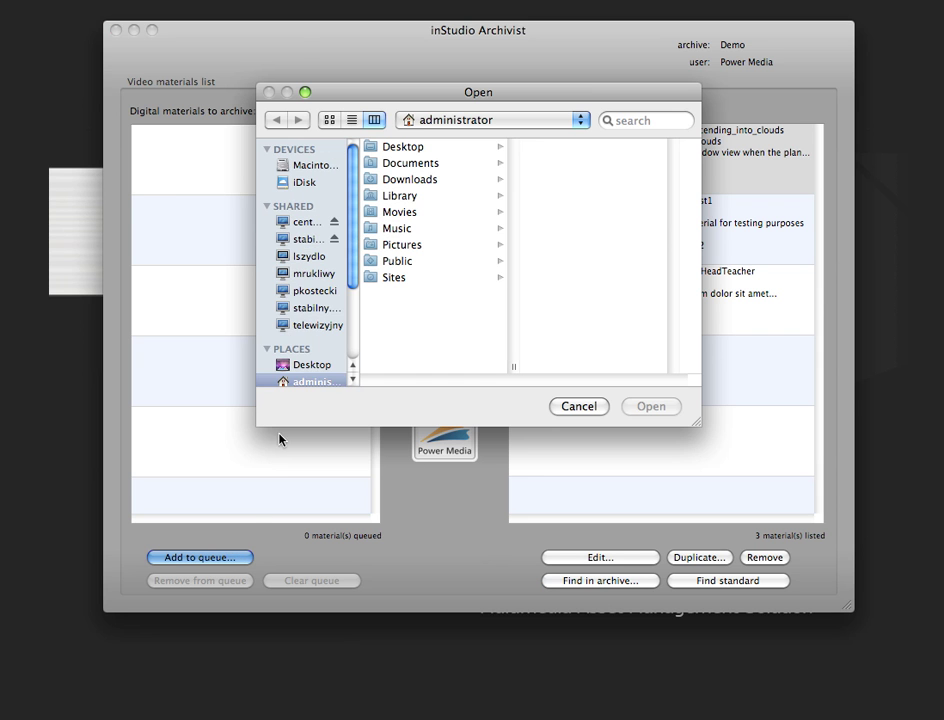
pyautogui.click(417, 212)
pyautogui.click(554, 150)
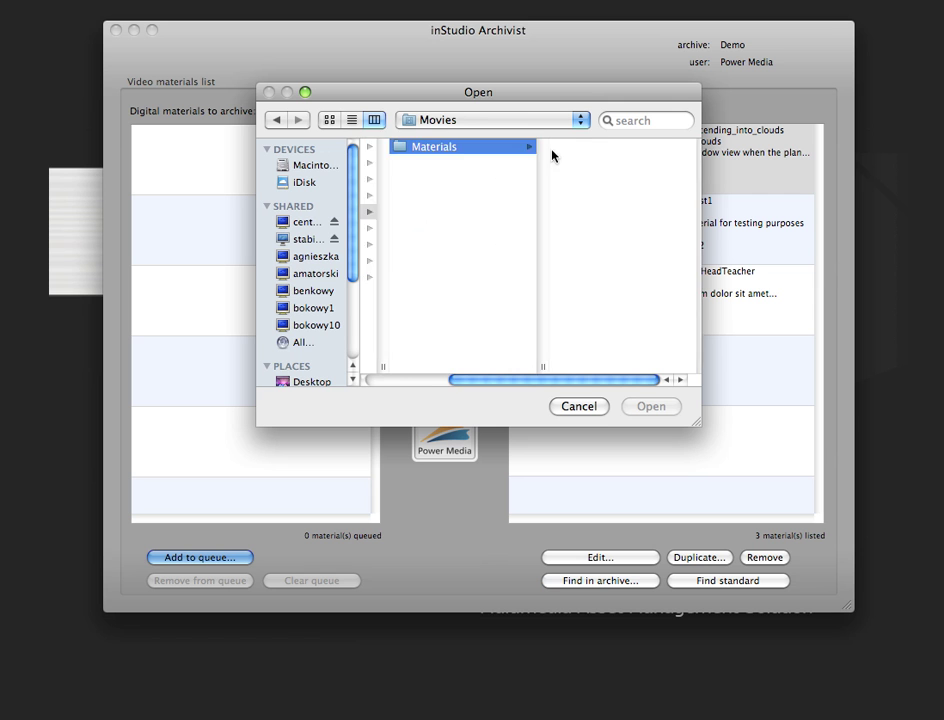
pyautogui.click(600, 167)
pyautogui.click(588, 263)
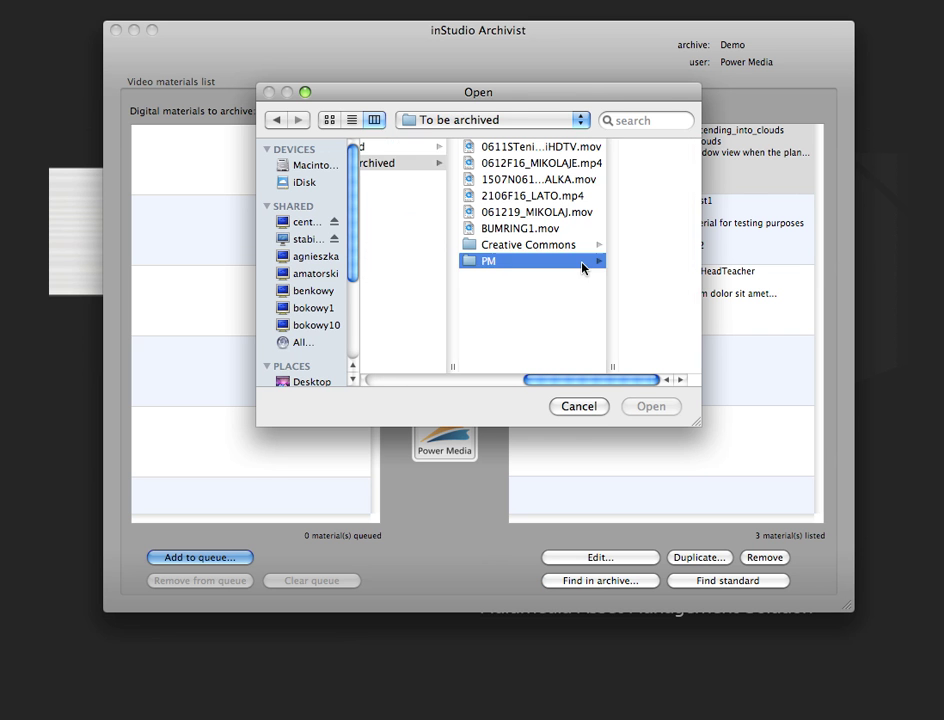
pyautogui.moveTo(603, 219); pyautogui.dragTo(586, 145)
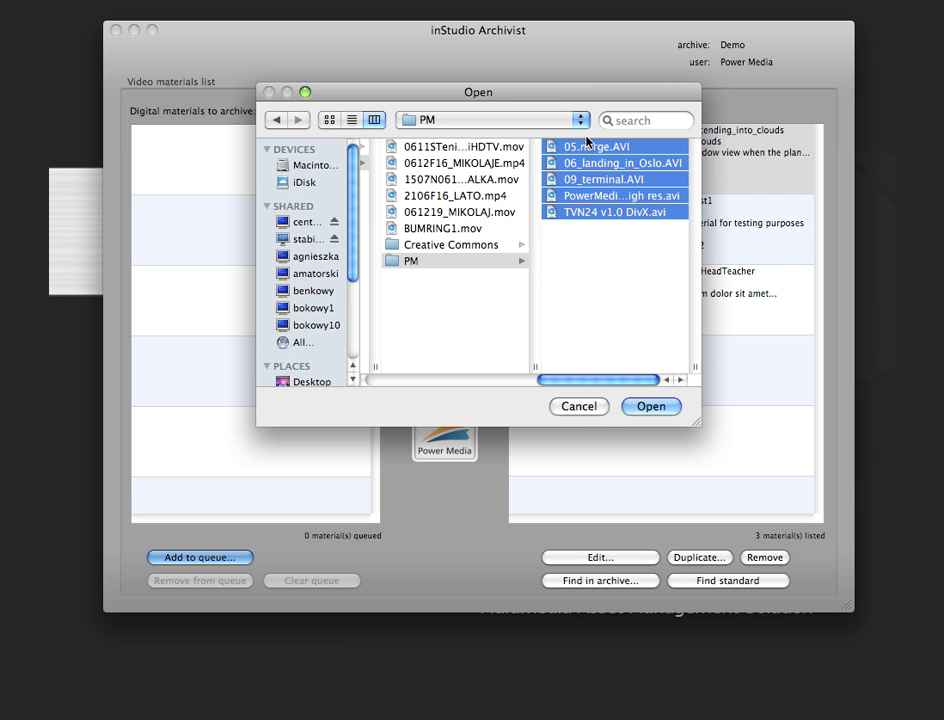
pyautogui.click(650, 407)
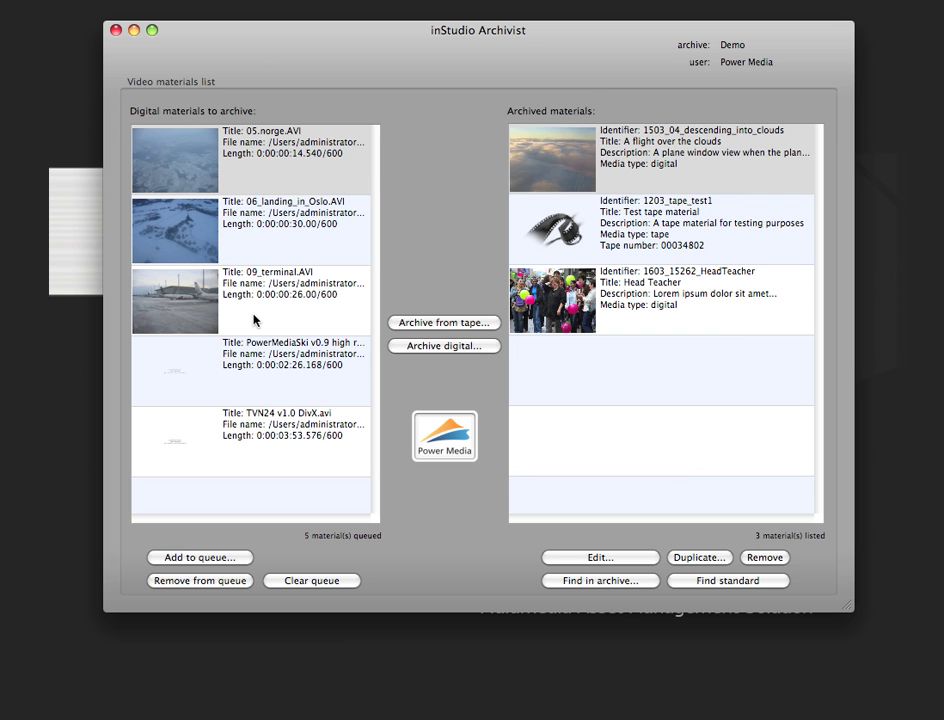
# Start digital archiving of the queued 09_terminal.AVI and play its embedded preview
pyautogui.click(254, 320)
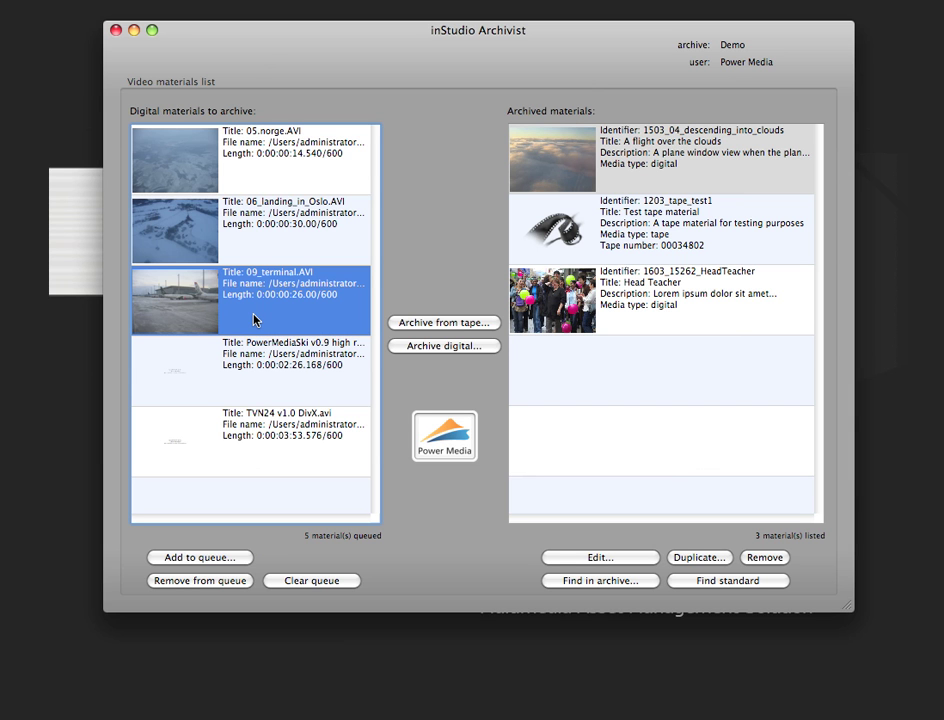
pyautogui.click(459, 347)
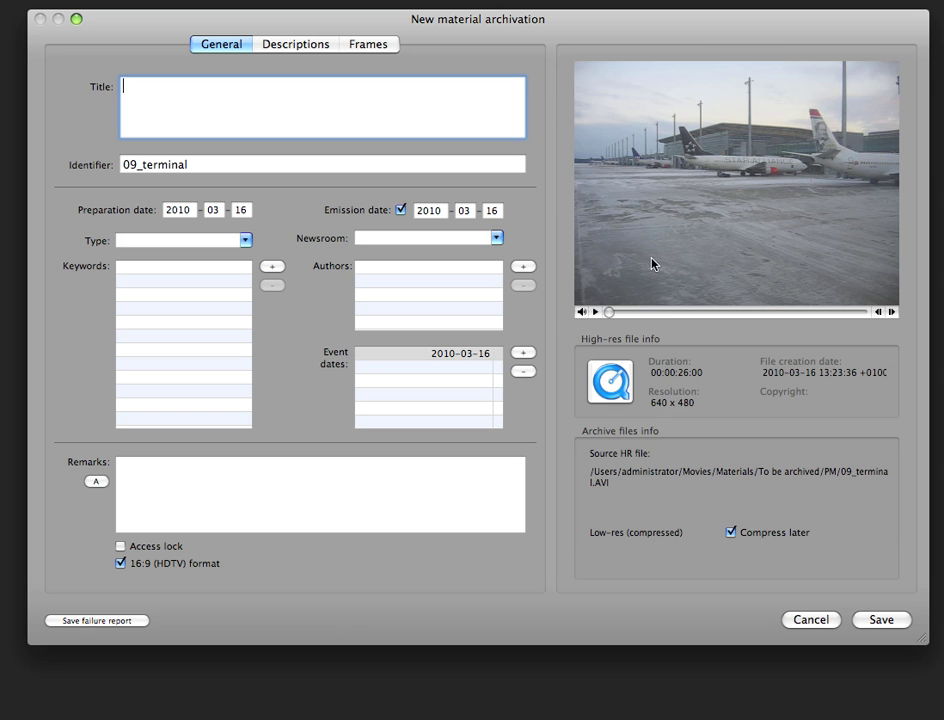
pyautogui.click(597, 313)
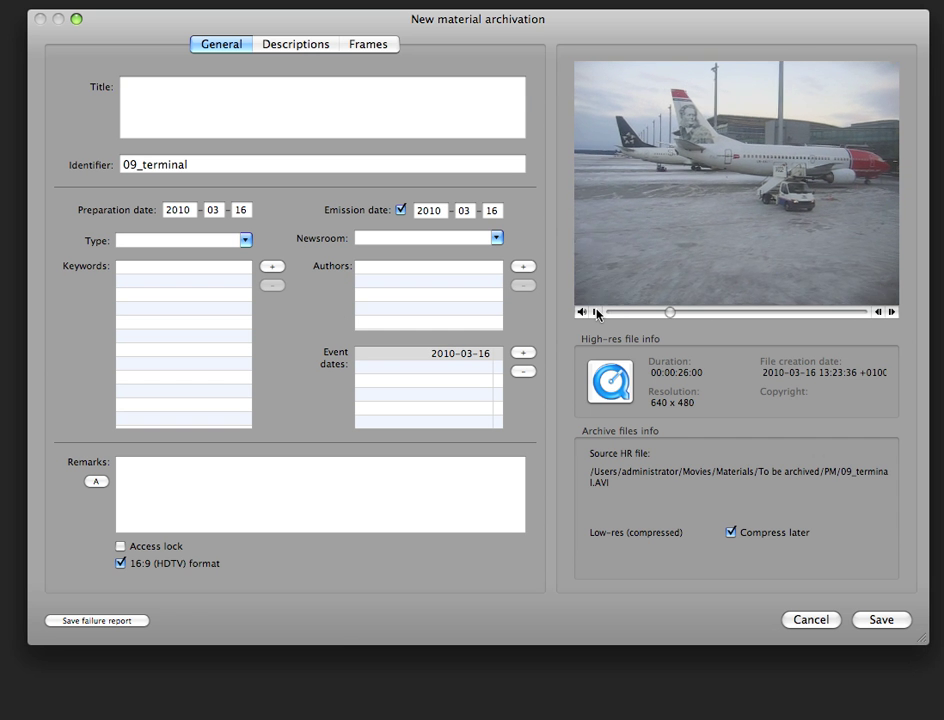
# Play the high-res 09_terminal.AVI in the external player, view it full screen, and close the player
pyautogui.click(609, 381)
pyautogui.moveTo(122, 3); pyautogui.dragTo(483, 96)
pyautogui.click(452, 478)
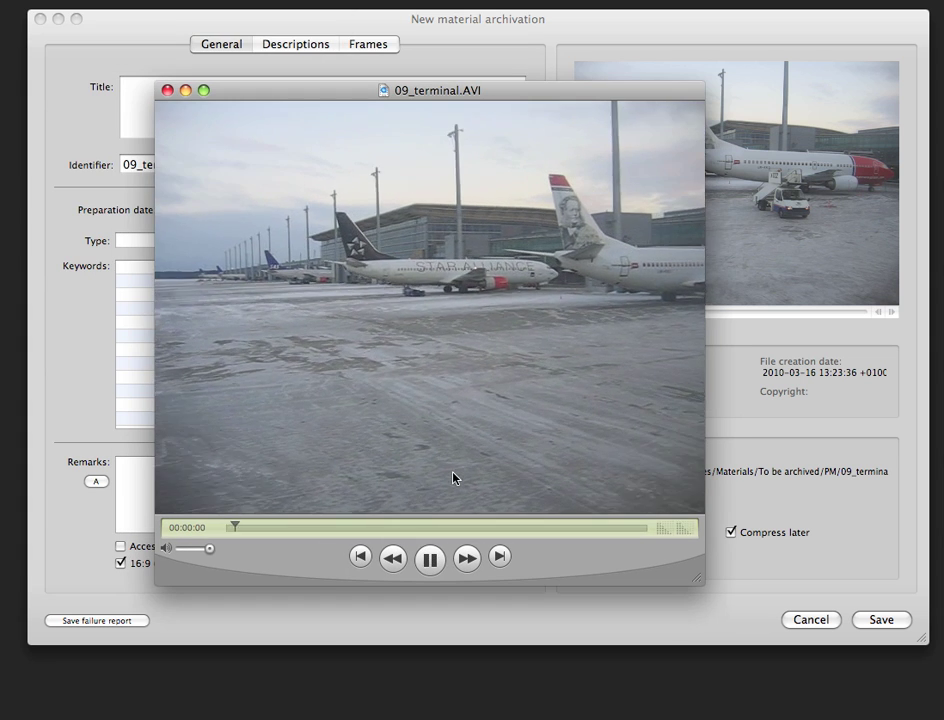
pyautogui.doubleClick(452, 478)
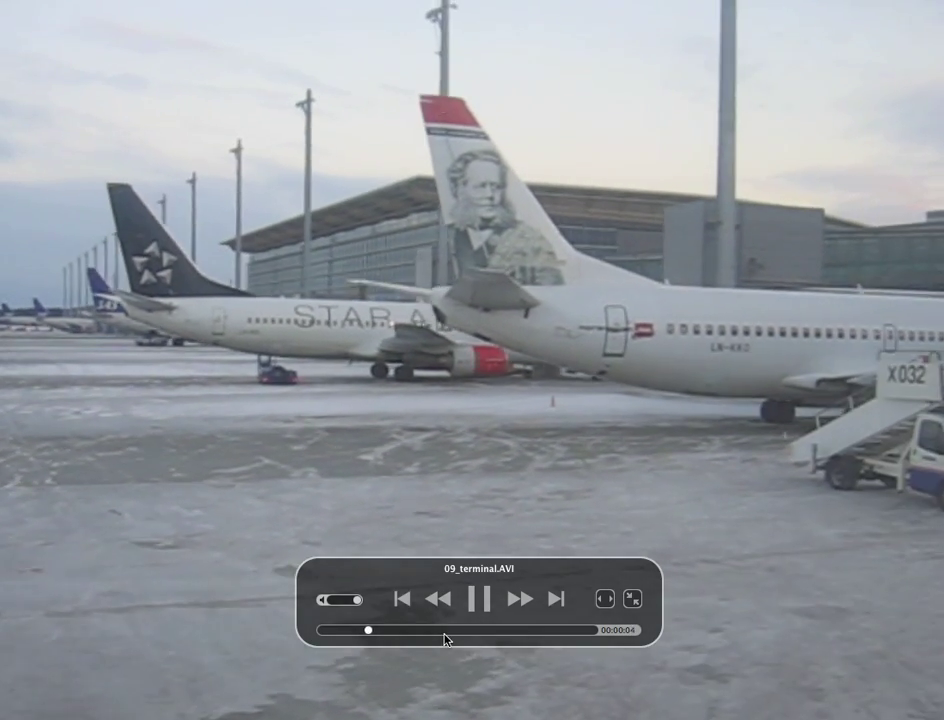
pyautogui.press('Escape')
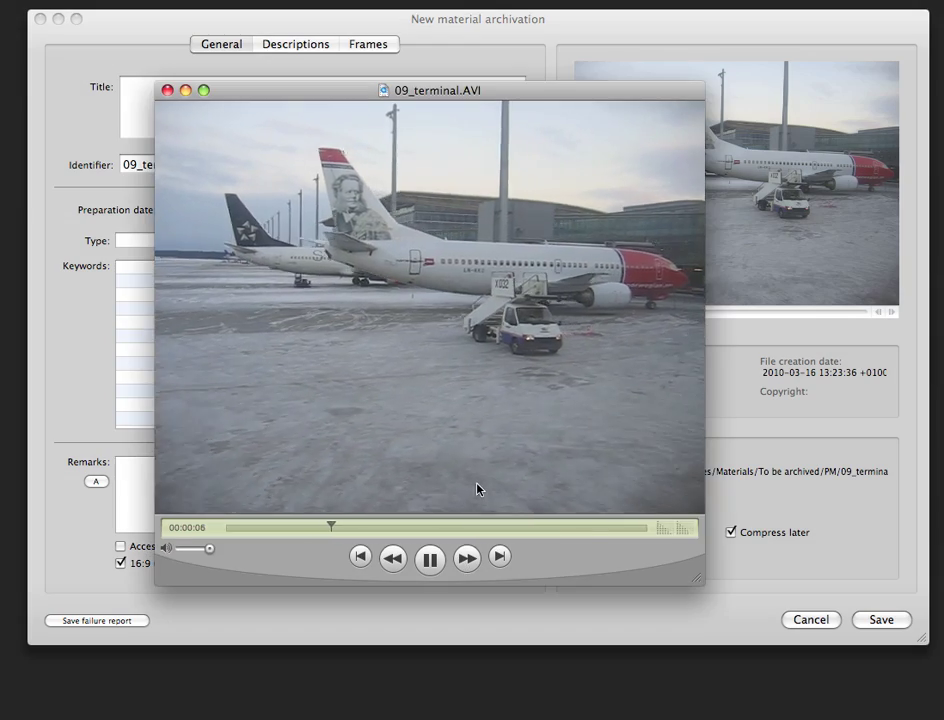
pyautogui.press('super+w')
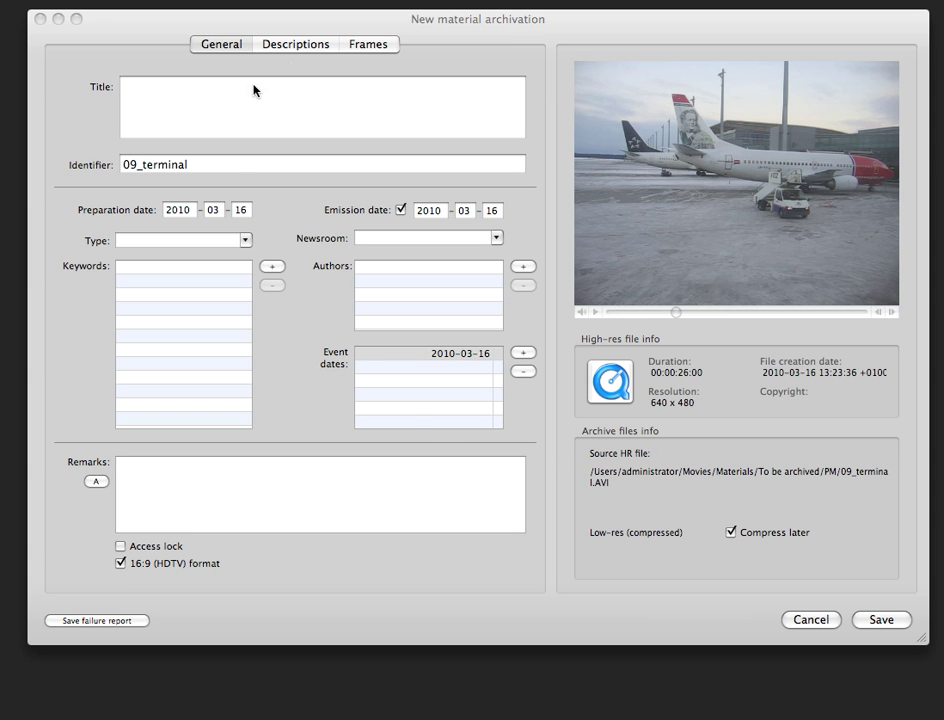
# Enter "Some demo material" as the new material's title
pyautogui.click(291, 91)
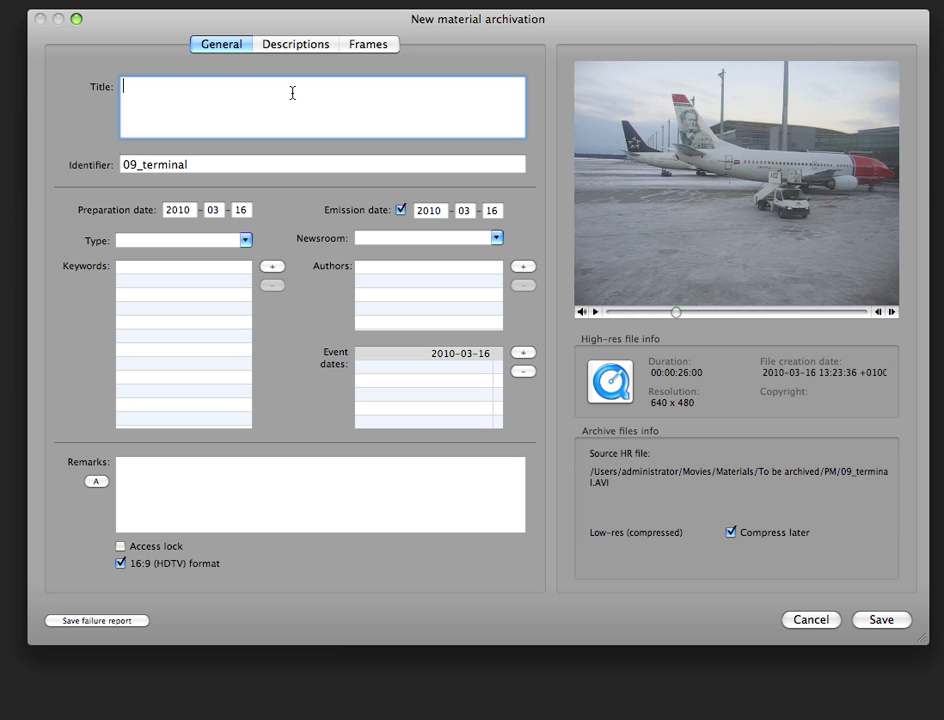
pyautogui.write('Some demo material')
pyautogui.press('Tab')
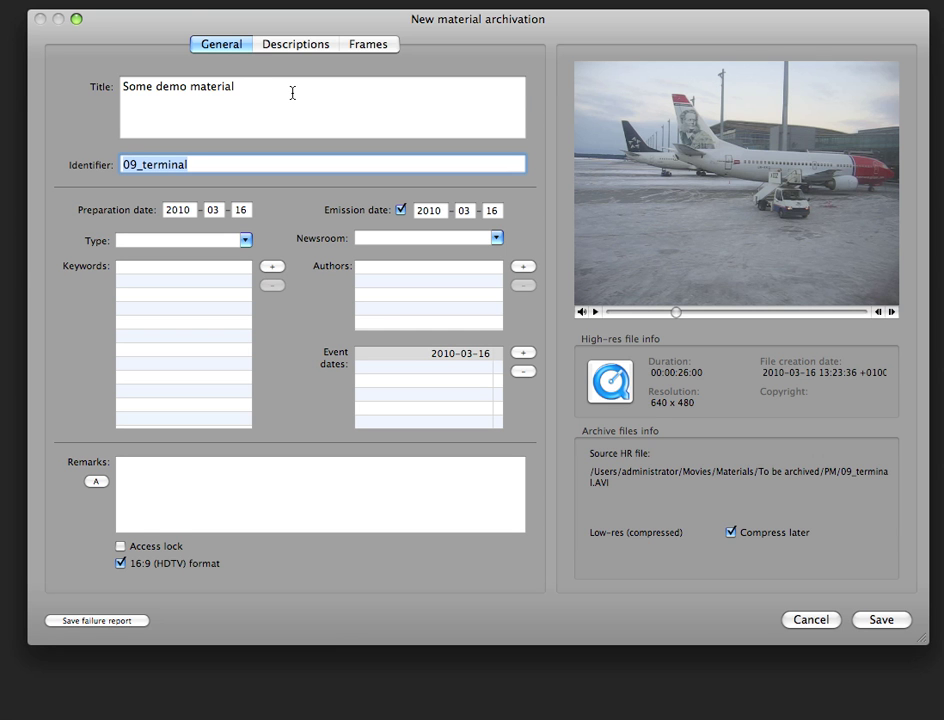
# Change the material's identifier to 1603_09_terminal_2 by adding the 1603_ prefix and the _2 suffix
pyautogui.click(203, 166)
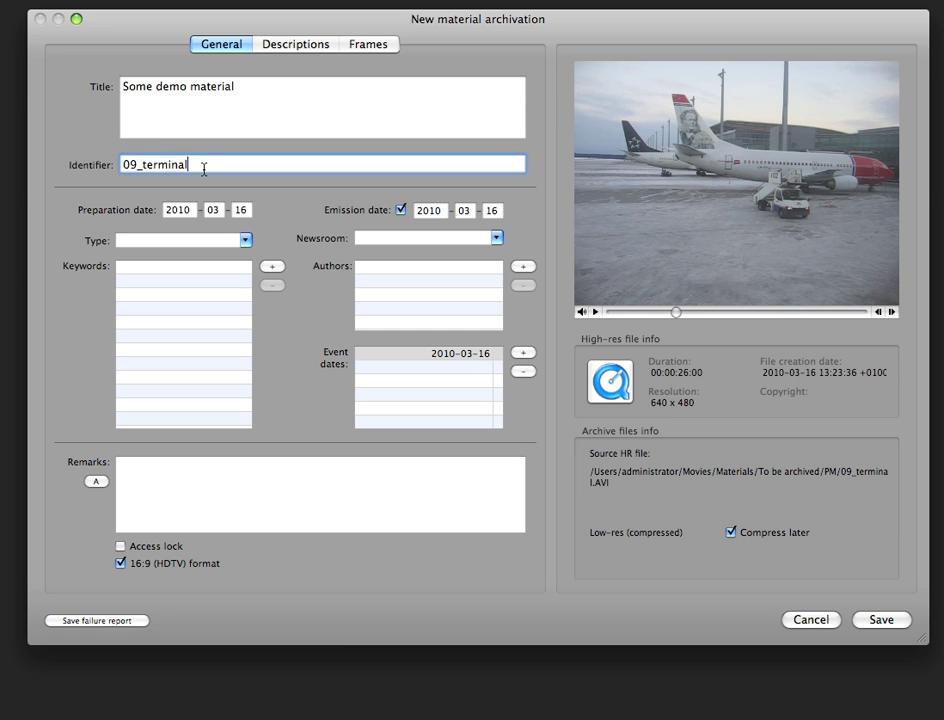
pyautogui.press('super+Left')
pyautogui.write('1')
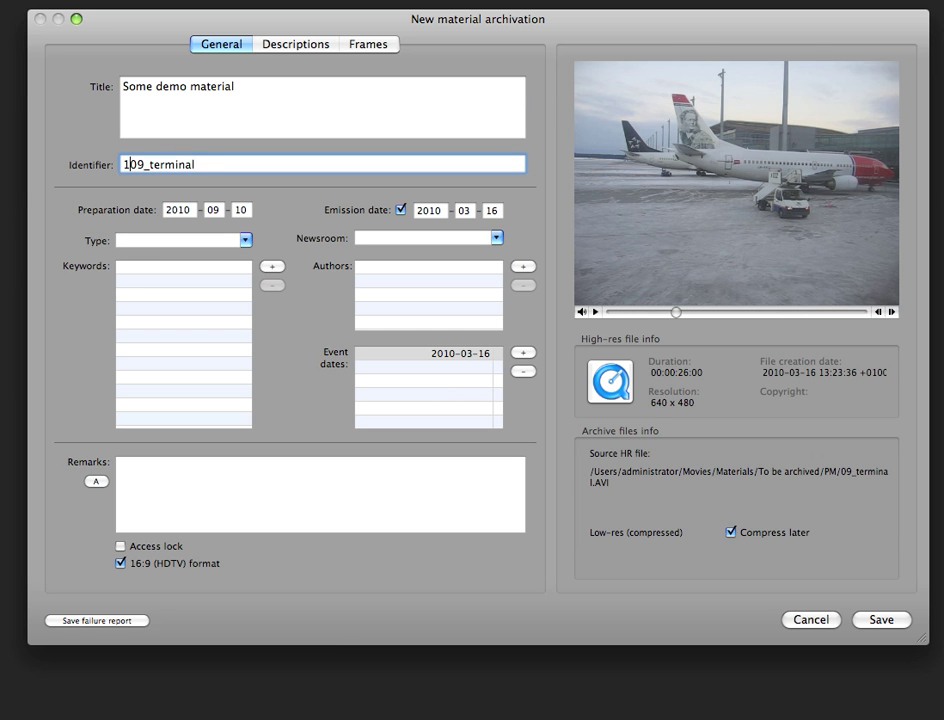
pyautogui.write('603_')
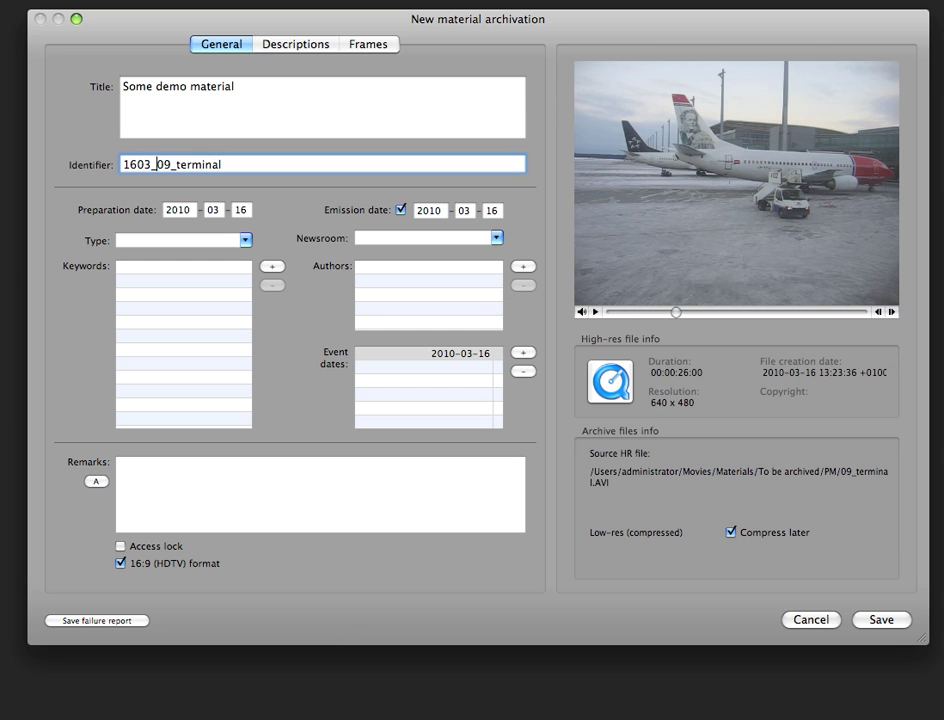
pyautogui.press('Tab')
pyautogui.click(203, 166)
pyautogui.write('_2')
pyautogui.press('Tab')
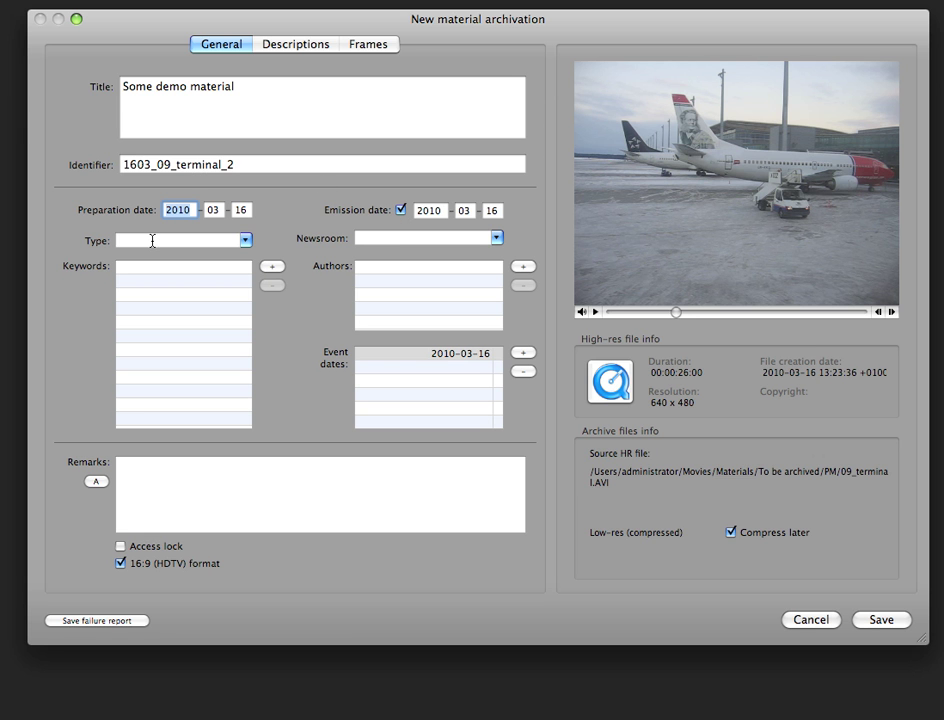
# Set the material type to raw and add the keywords AIRPLANE and AIRPORT
pyautogui.click(243, 240)
pyautogui.click(198, 273)
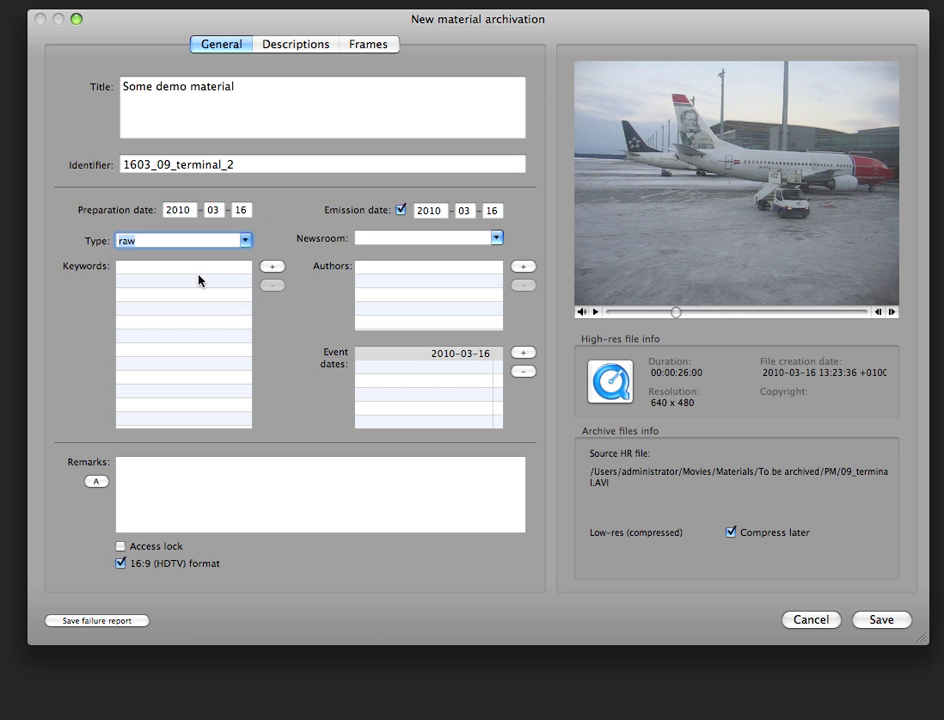
pyautogui.click(272, 267)
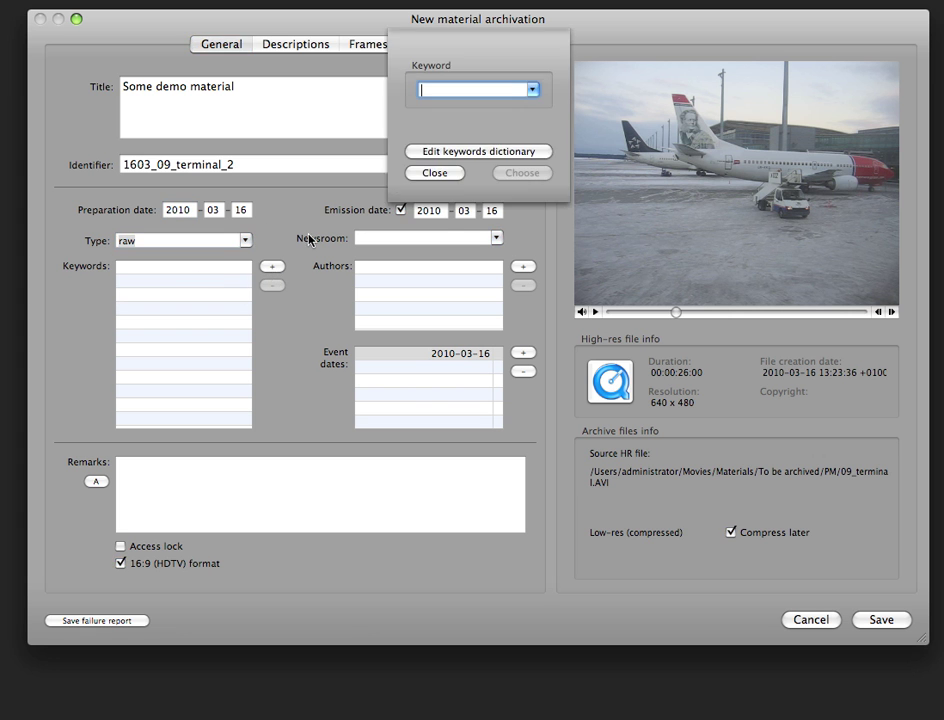
pyautogui.click(533, 90)
pyautogui.click(506, 110)
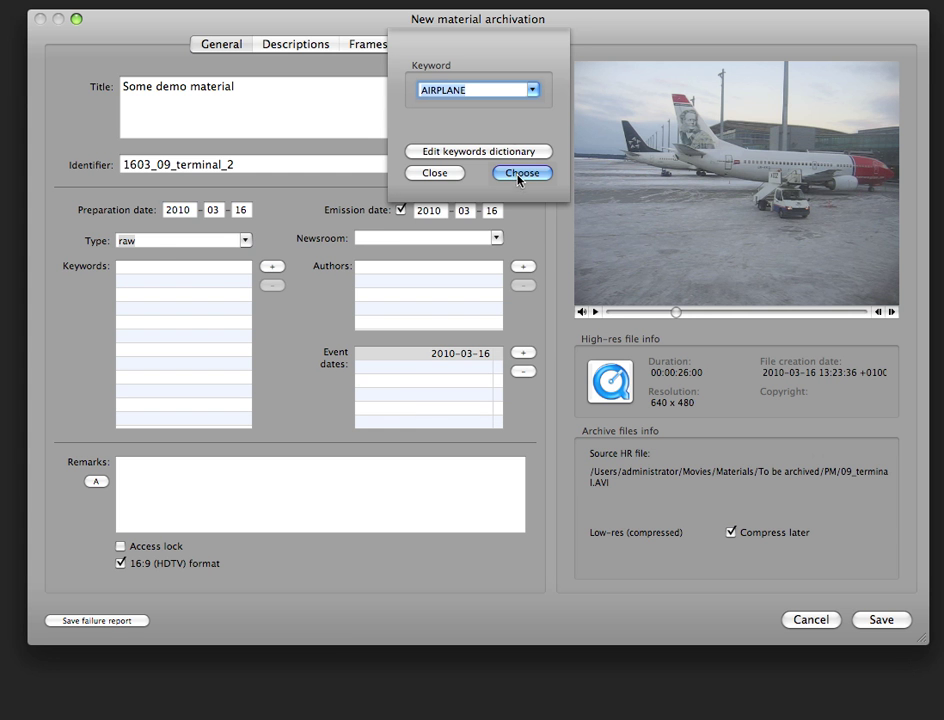
pyautogui.click(520, 172)
pyautogui.click(531, 90)
pyautogui.click(450, 120)
pyautogui.click(505, 176)
pyautogui.click(444, 175)
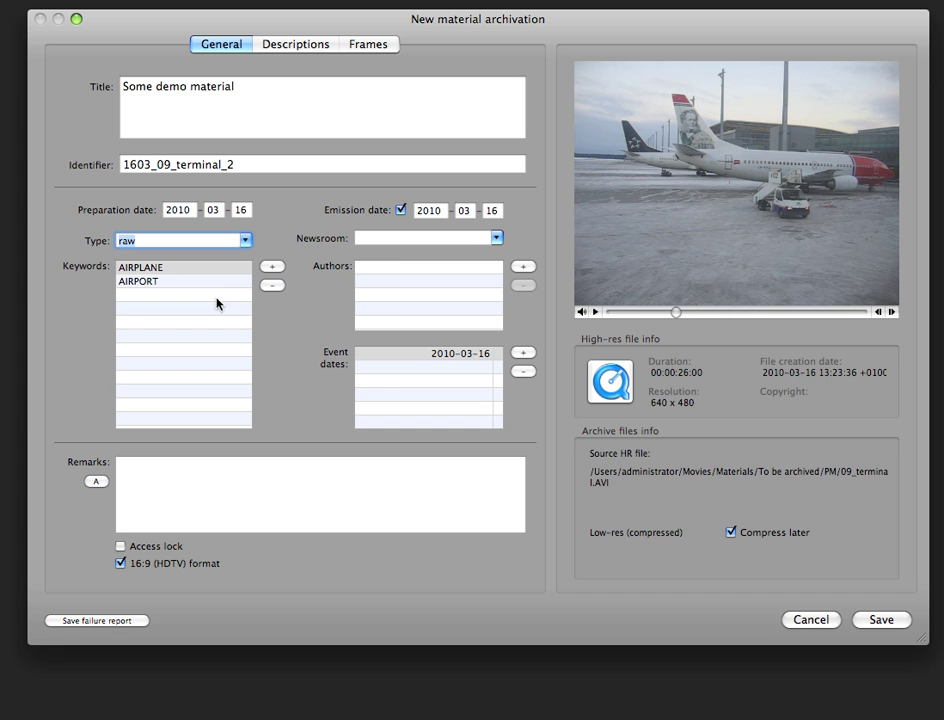
# Look through the newsroom choices and the author and event date forms without entering anything
pyautogui.click(496, 238)
pyautogui.click(499, 246)
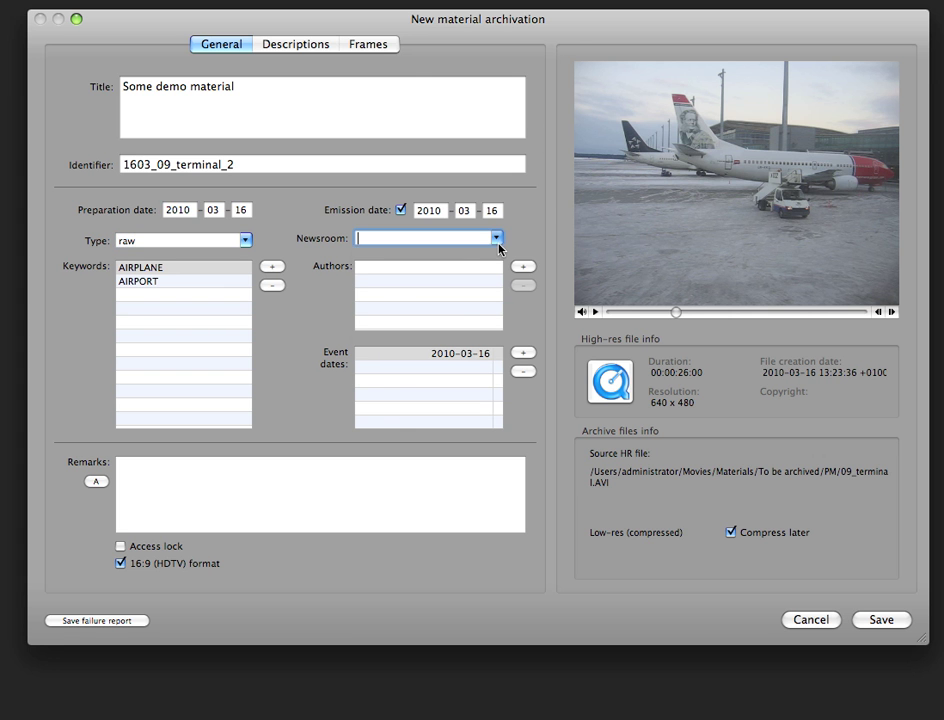
pyautogui.click(522, 266)
pyautogui.click(532, 90)
pyautogui.click(532, 90)
pyautogui.click(430, 172)
pyautogui.doubleClick(385, 356)
pyautogui.click(433, 174)
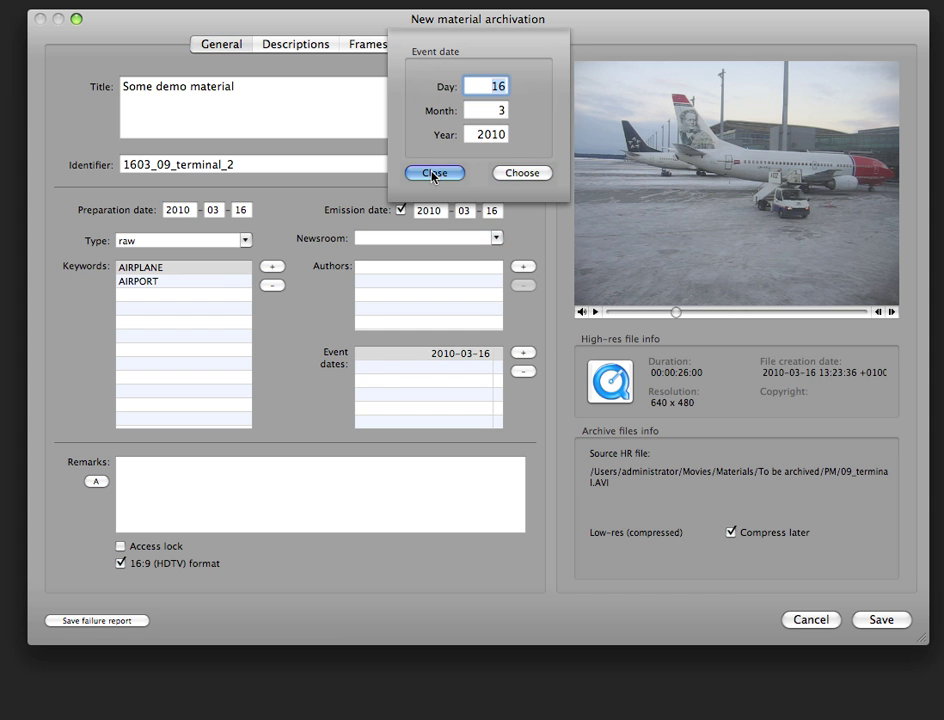
# Remove the 2010-03-16 event date and turn off the 16:9 (HDTV) format option
pyautogui.click(521, 371)
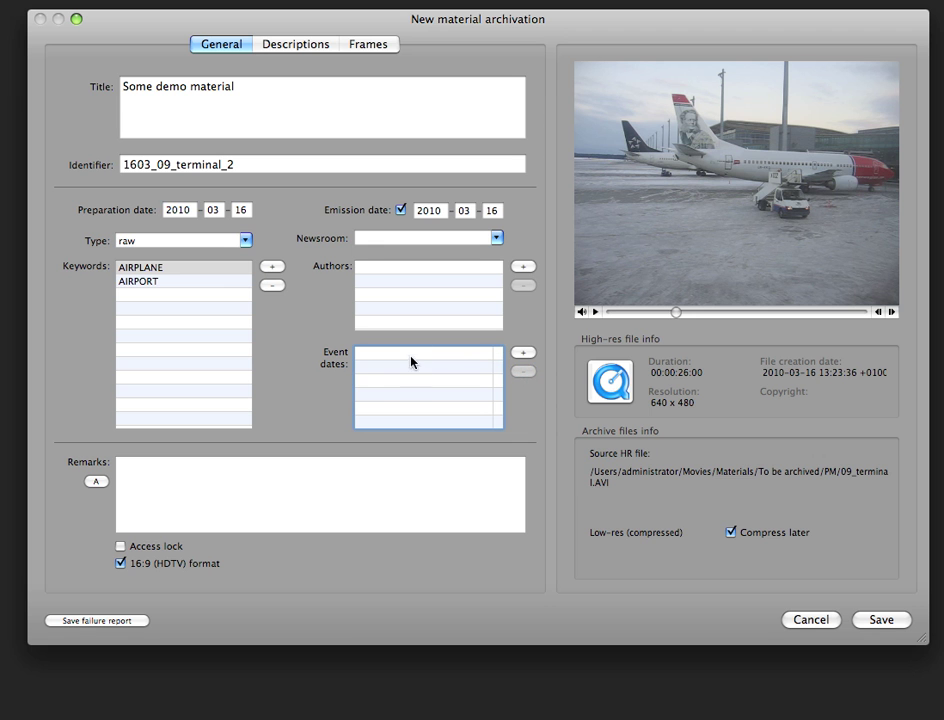
pyautogui.click(206, 477)
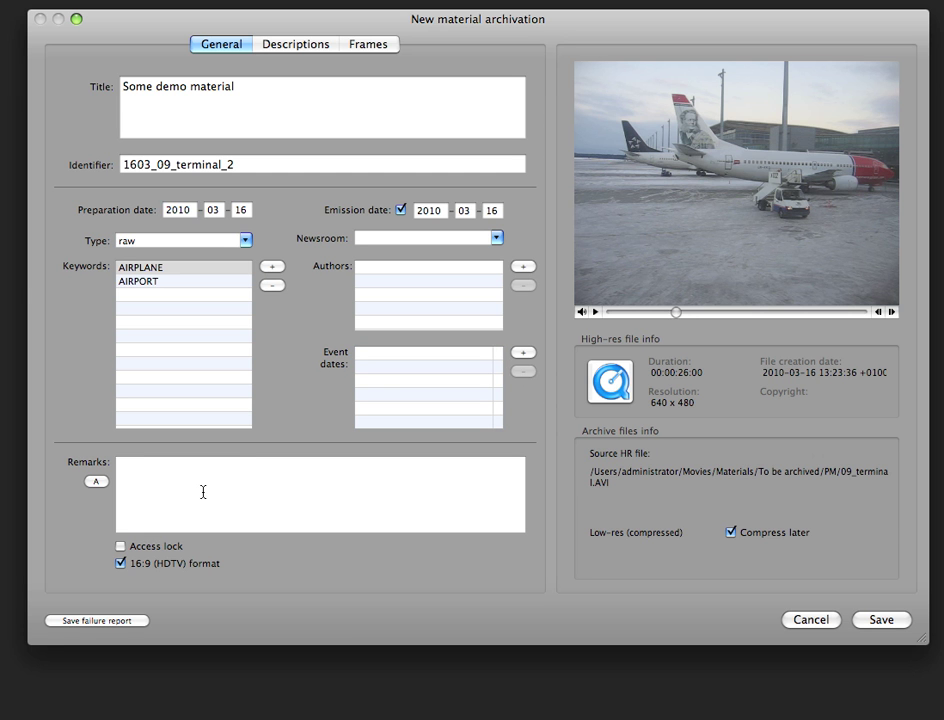
pyautogui.click(120, 547)
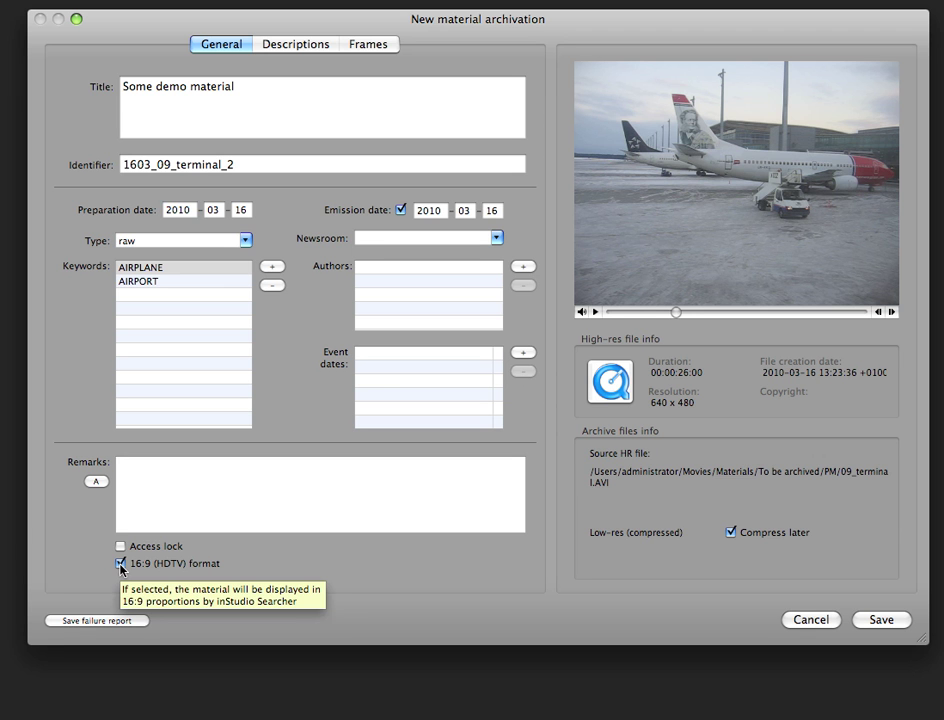
pyautogui.click(120, 564)
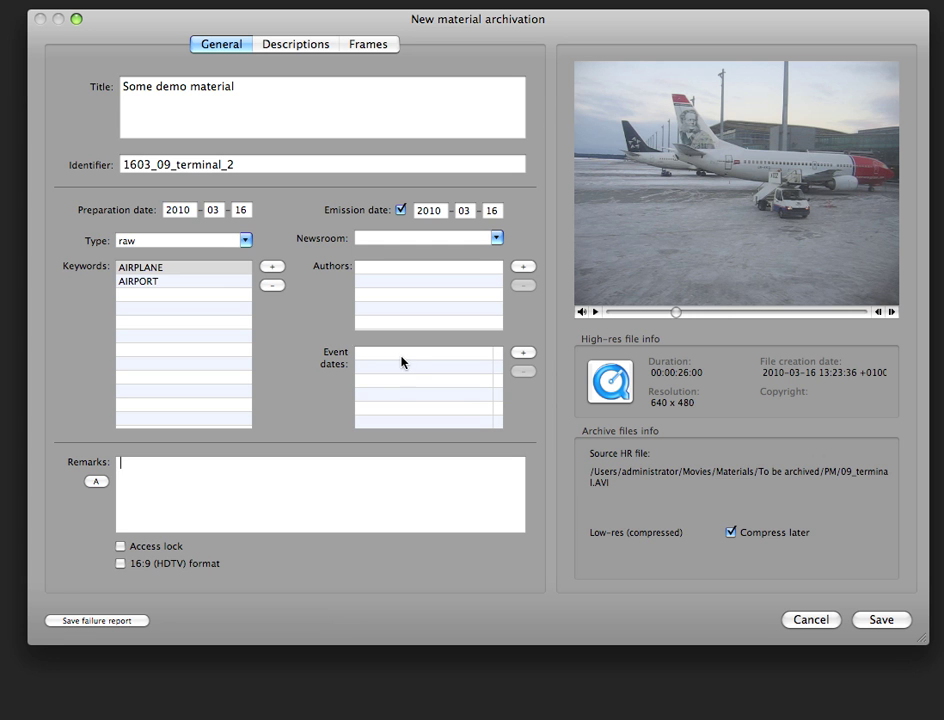
# Add a description to the material reading "Some prompter text if applicable"
pyautogui.click(282, 48)
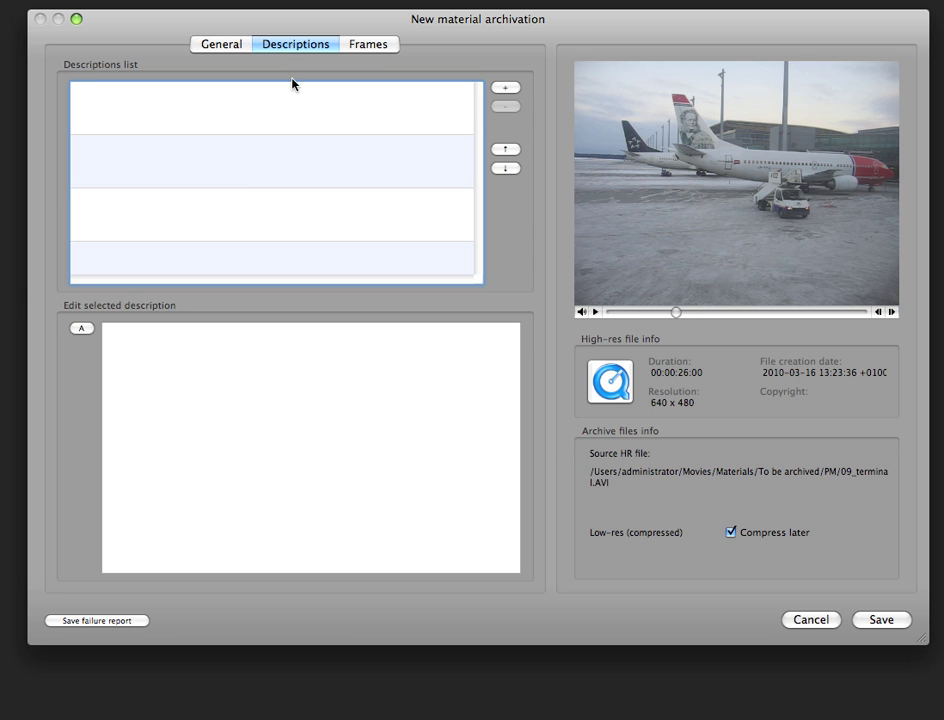
pyautogui.click(507, 89)
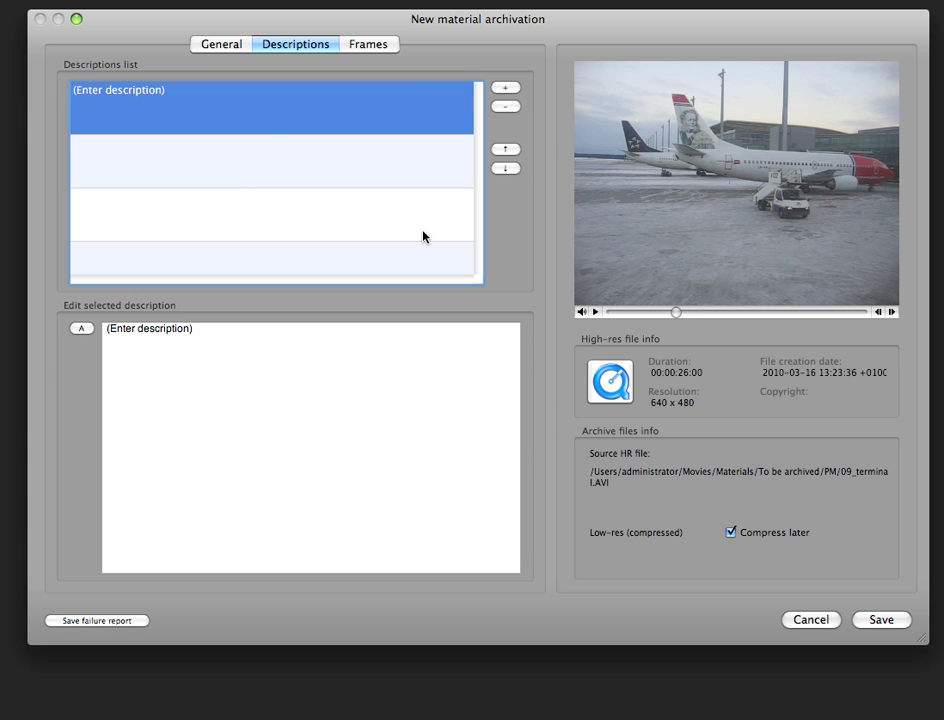
pyautogui.moveTo(225, 331); pyautogui.dragTo(8, 319)
pyautogui.write('Some')
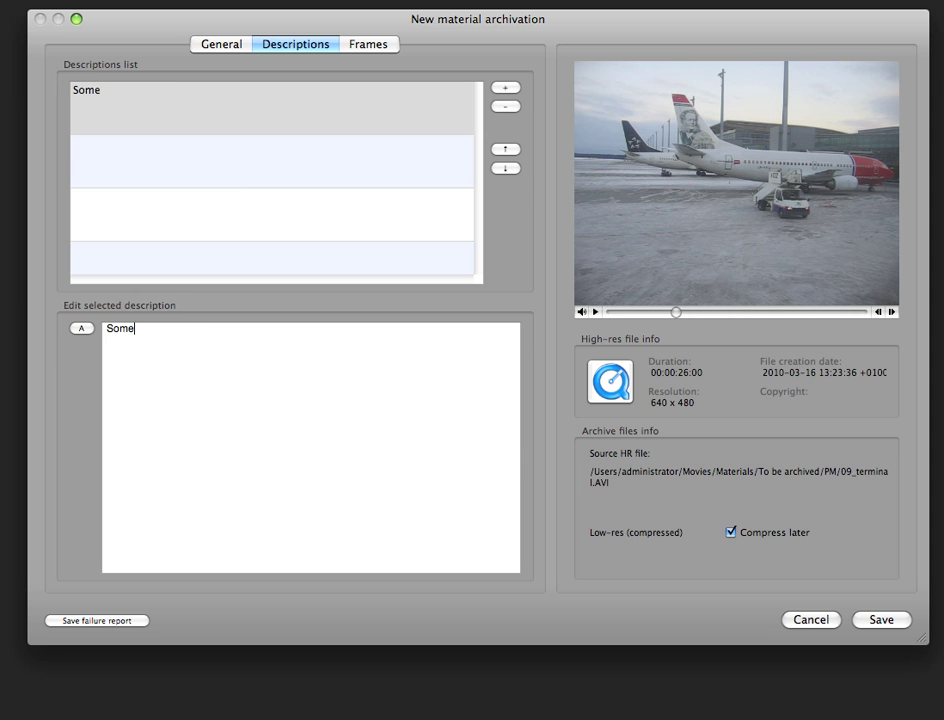
pyautogui.write(' prompter te')
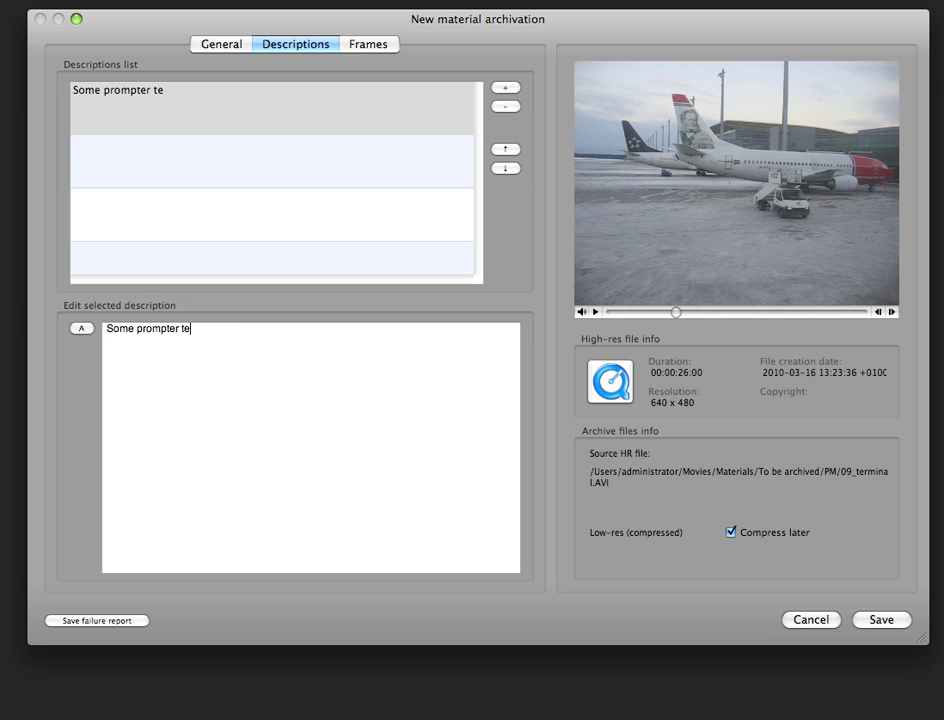
pyautogui.write('xt if applicabl')
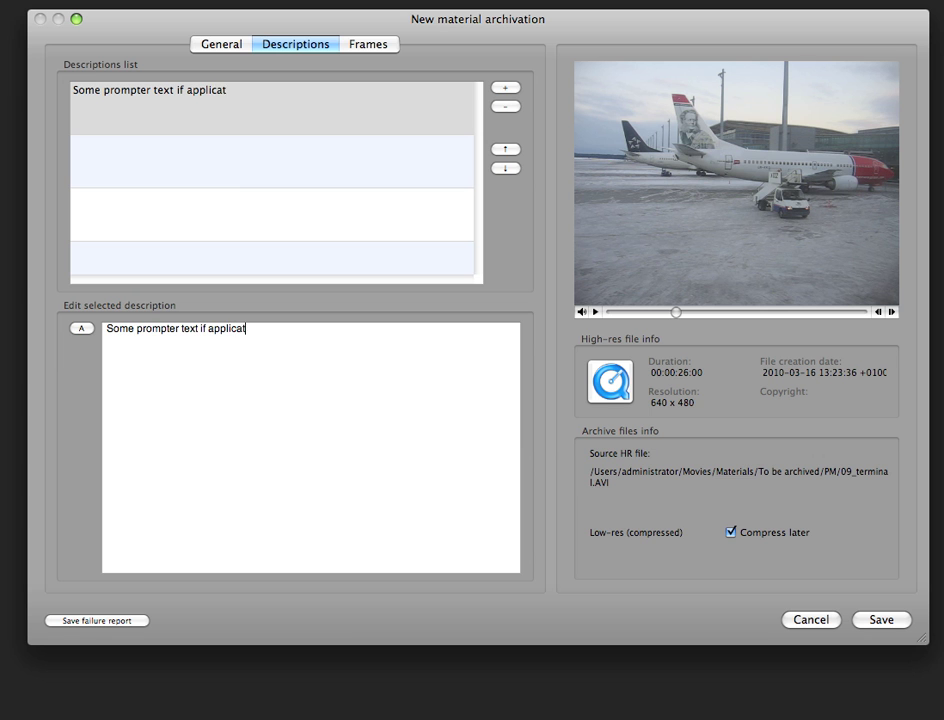
pyautogui.press('BackSpace')
pyautogui.press('BackSpace')
pyautogui.press('BackSpace')
pyautogui.write('able')
# Add a second description reading "General description of the material" and move it above the prompter text
pyautogui.click(505, 88)
pyautogui.click(326, 355)
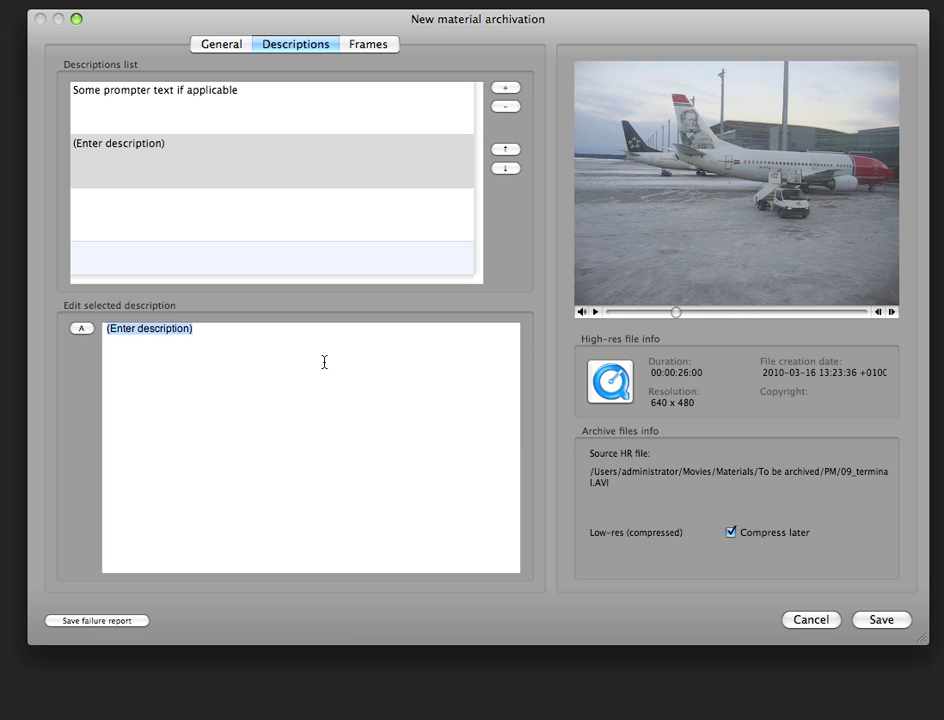
pyautogui.write('General description of the material')
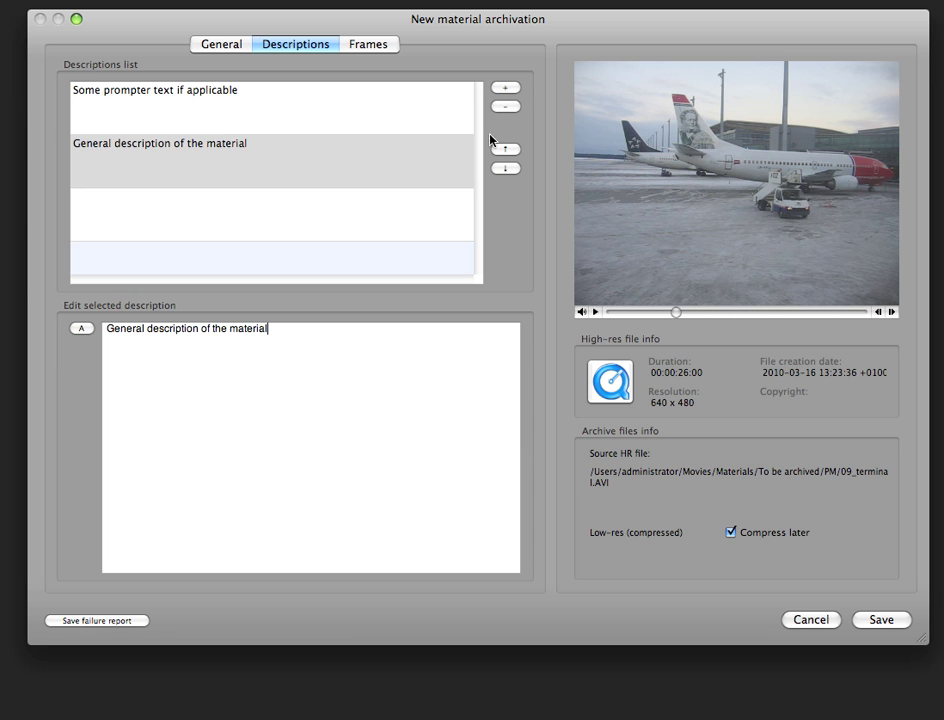
pyautogui.click(407, 150)
pyautogui.click(505, 149)
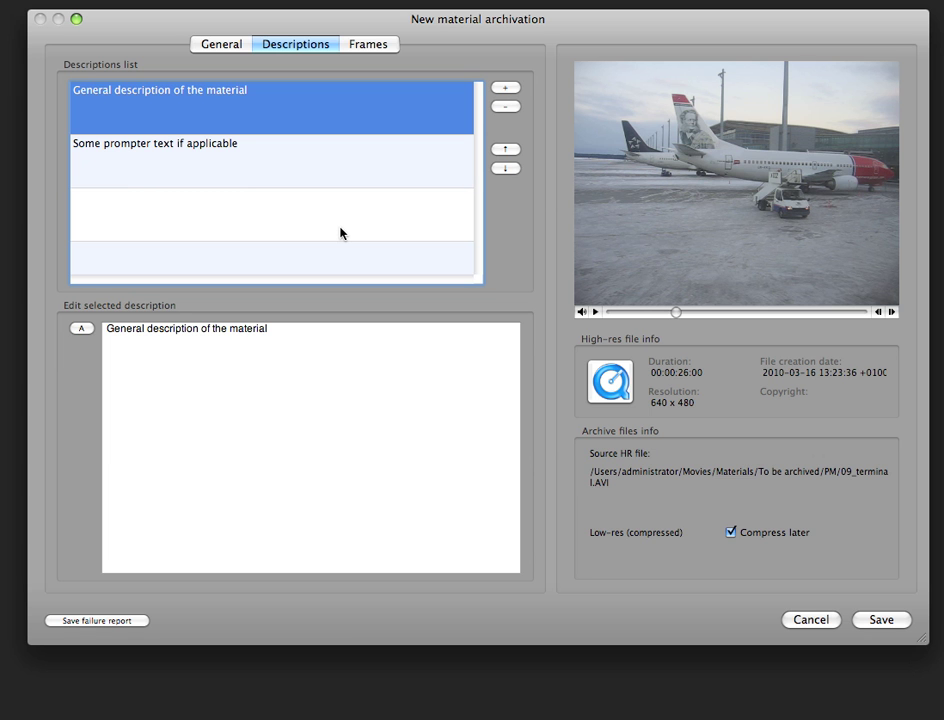
# Auto-grab frames from the video and manually grab one more frame at position 00:00:10:01
pyautogui.click(361, 49)
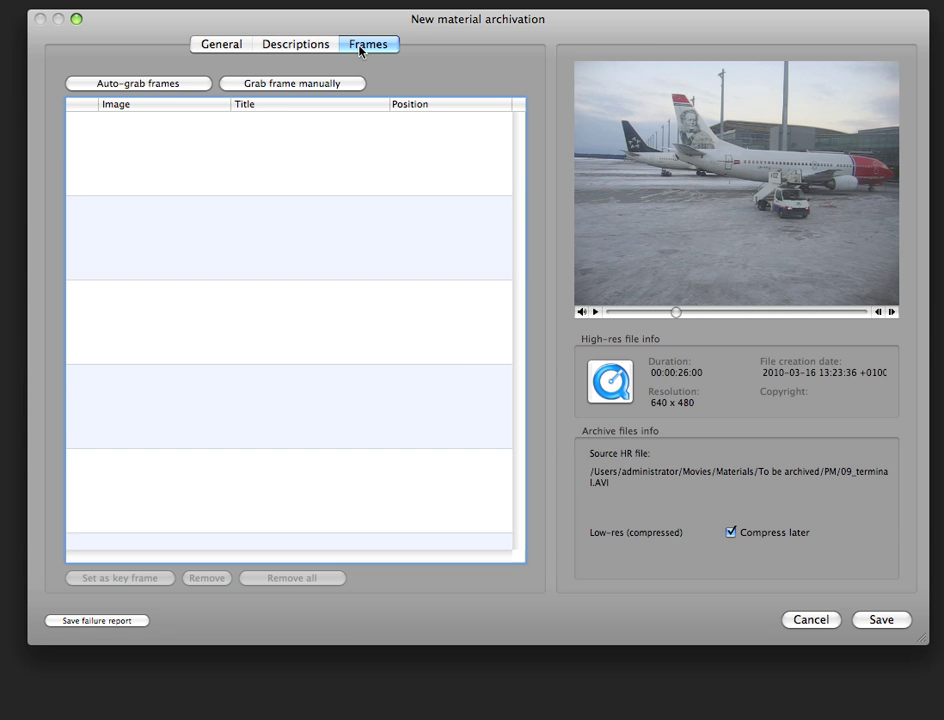
pyautogui.click(172, 86)
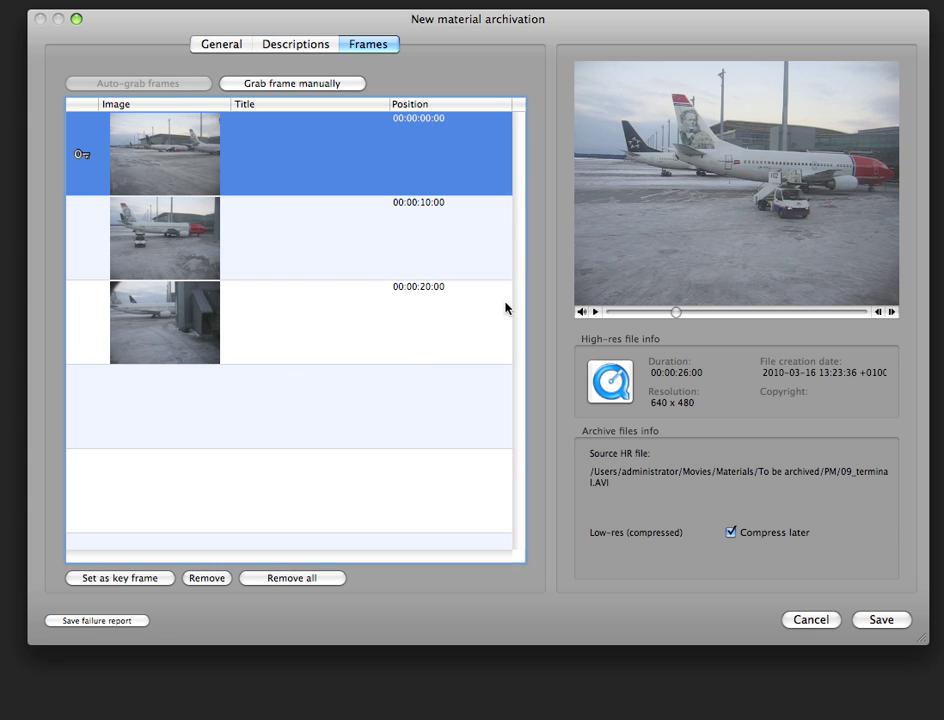
pyautogui.moveTo(676, 317); pyautogui.dragTo(706, 322)
pyautogui.click(318, 88)
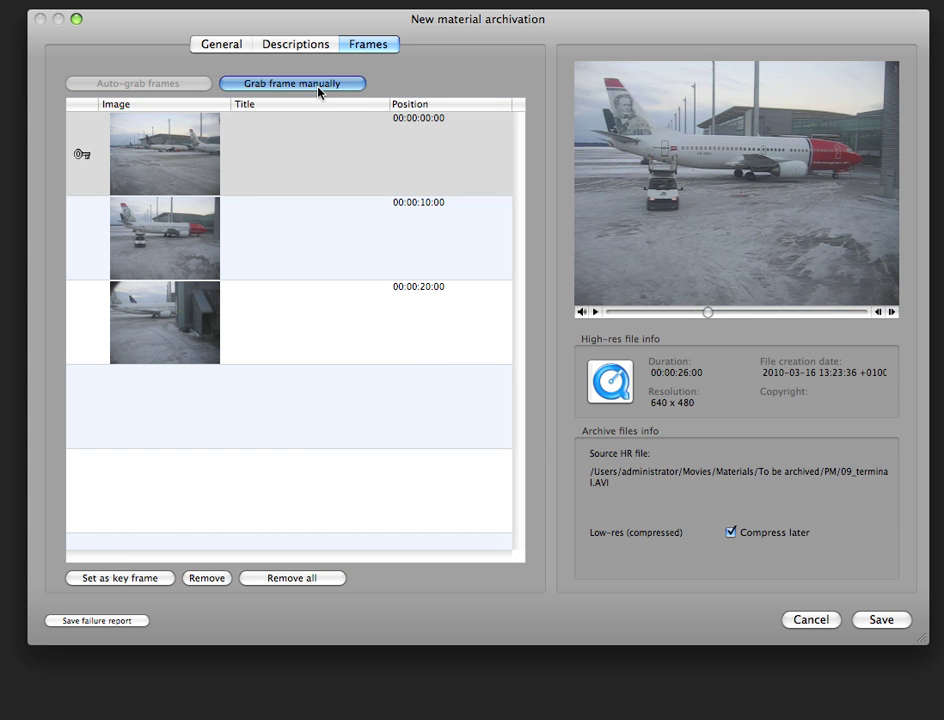
# Sort the grabbed frames by descending position and make the 00:00:10:01 frame the key frame
pyautogui.click(434, 106)
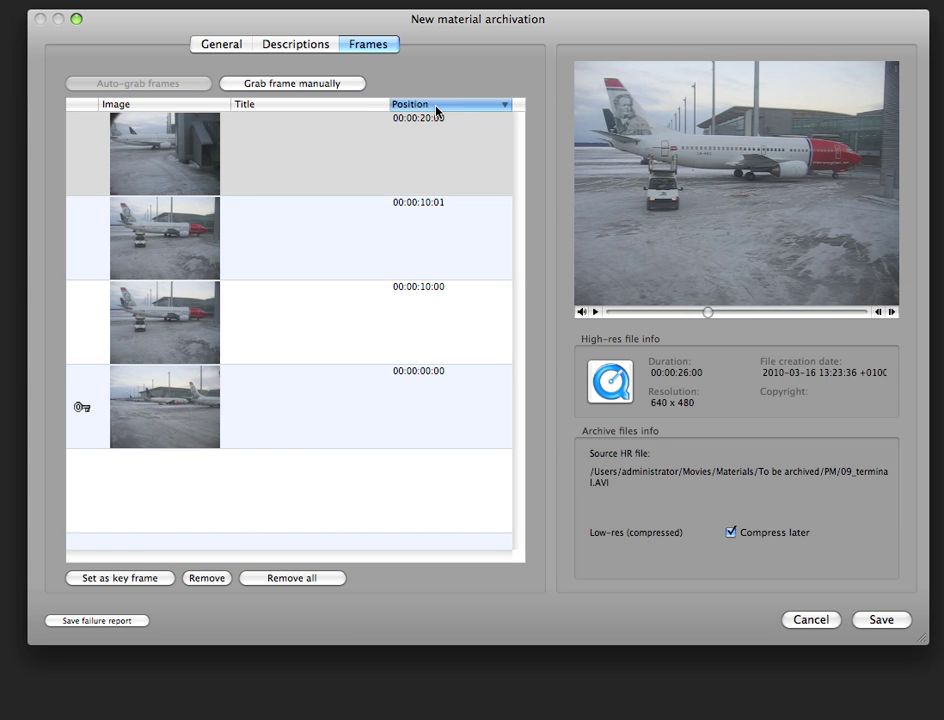
pyautogui.click(86, 315)
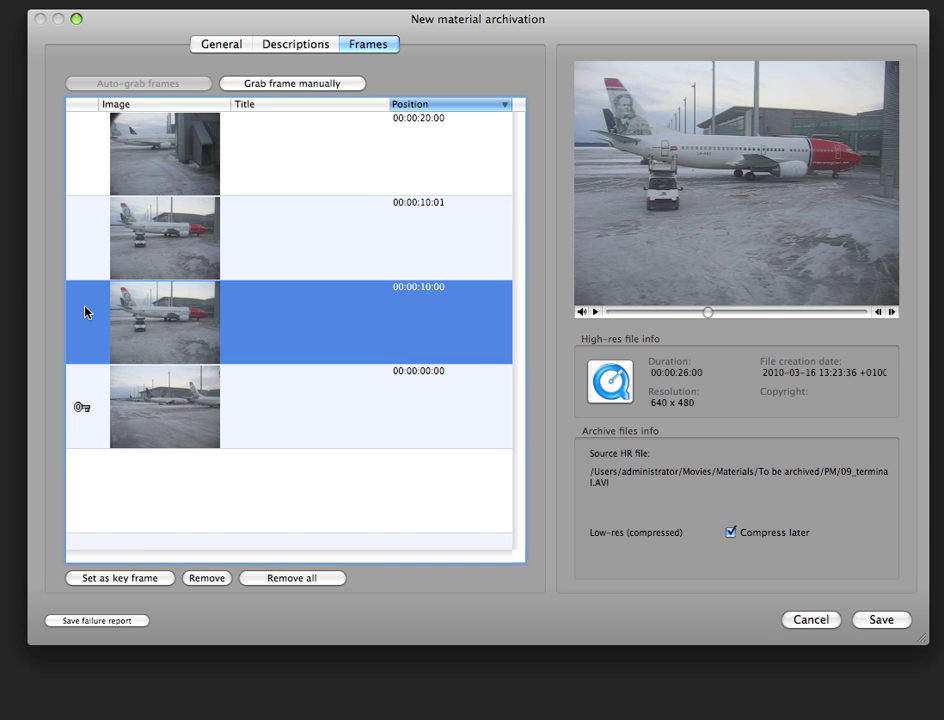
pyautogui.click(86, 241)
pyautogui.click(83, 237)
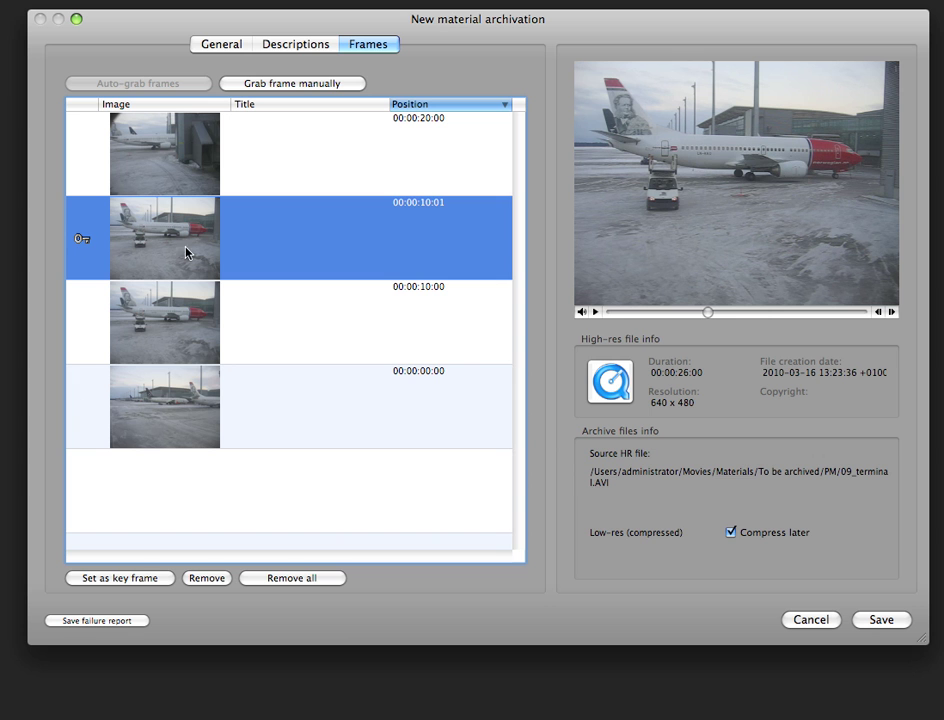
# Title the key frame "A plane at the terminal"
pyautogui.click(321, 240)
pyautogui.write('a pla')
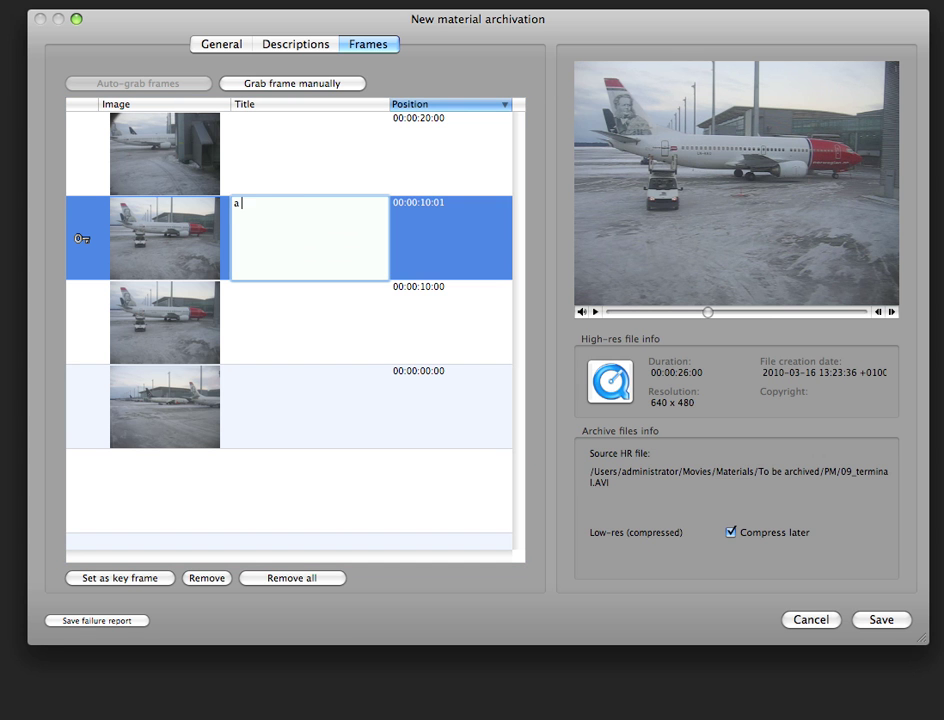
pyautogui.press('BackSpace')
pyautogui.press('BackSpace')
pyautogui.press('BackSpace')
pyautogui.press('BackSpace')
pyautogui.press('BackSpace')
pyautogui.write('A plane at the terminal')
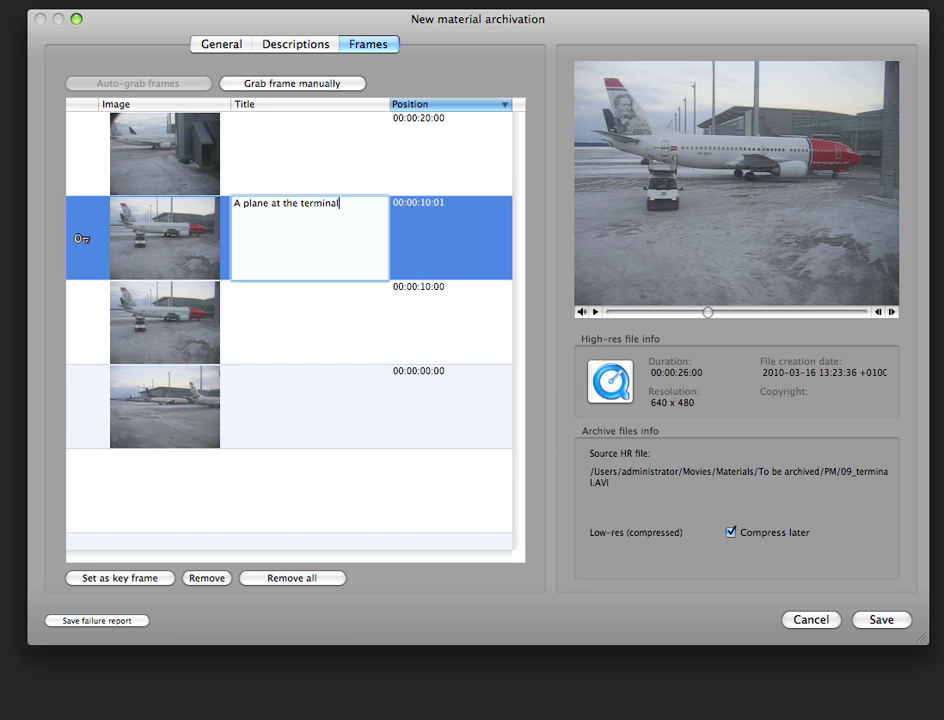
pyautogui.press('Return')
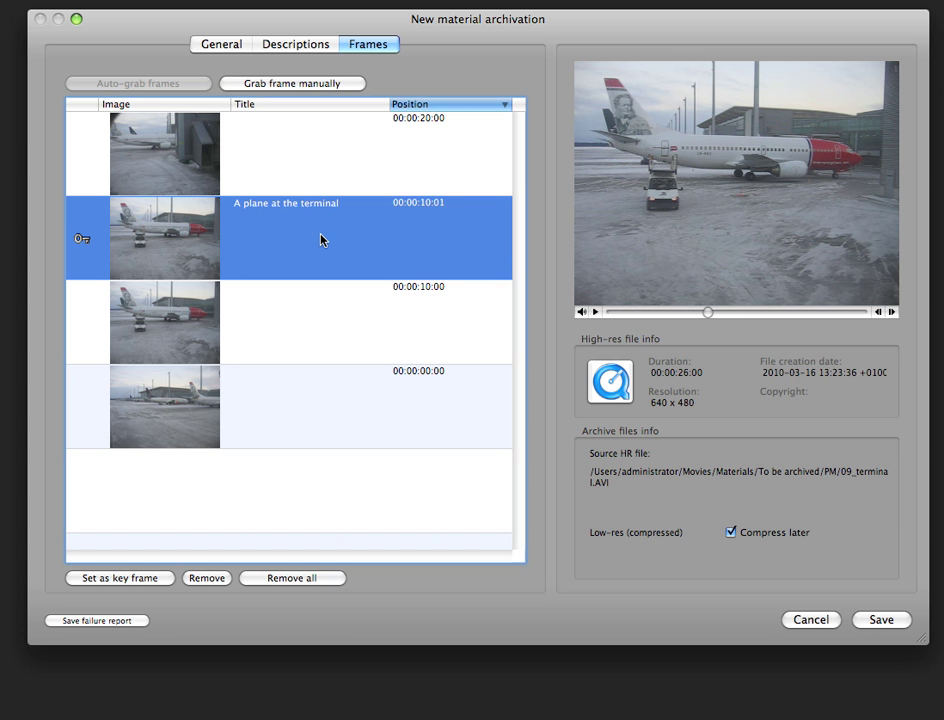
# Save the material without an event date and reload the archived materials with the standard search
pyautogui.click(731, 533)
pyautogui.click(731, 533)
pyautogui.click(878, 622)
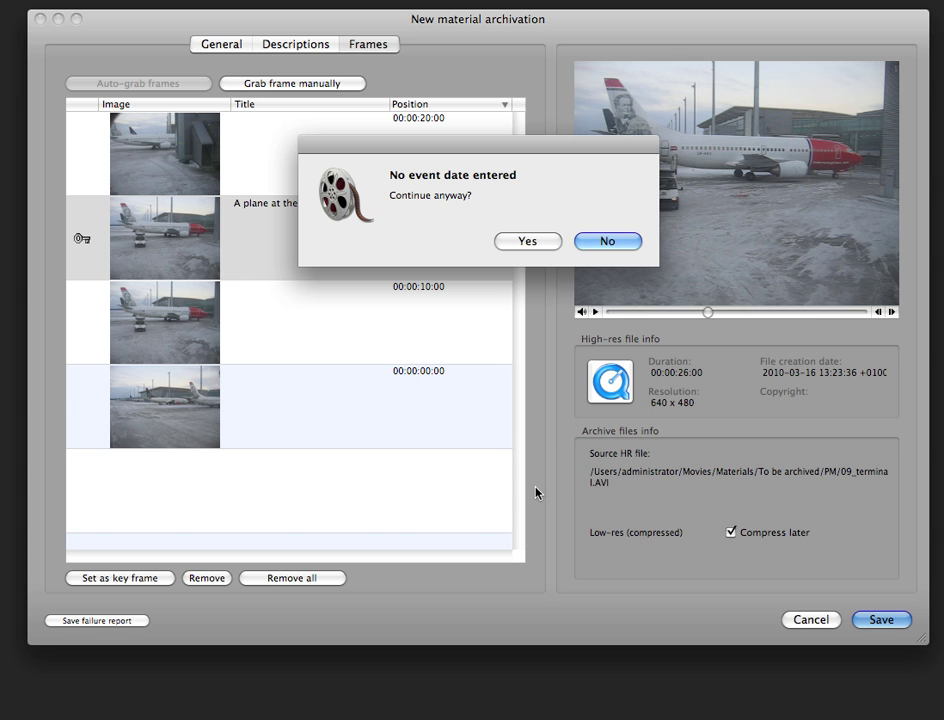
pyautogui.click(533, 242)
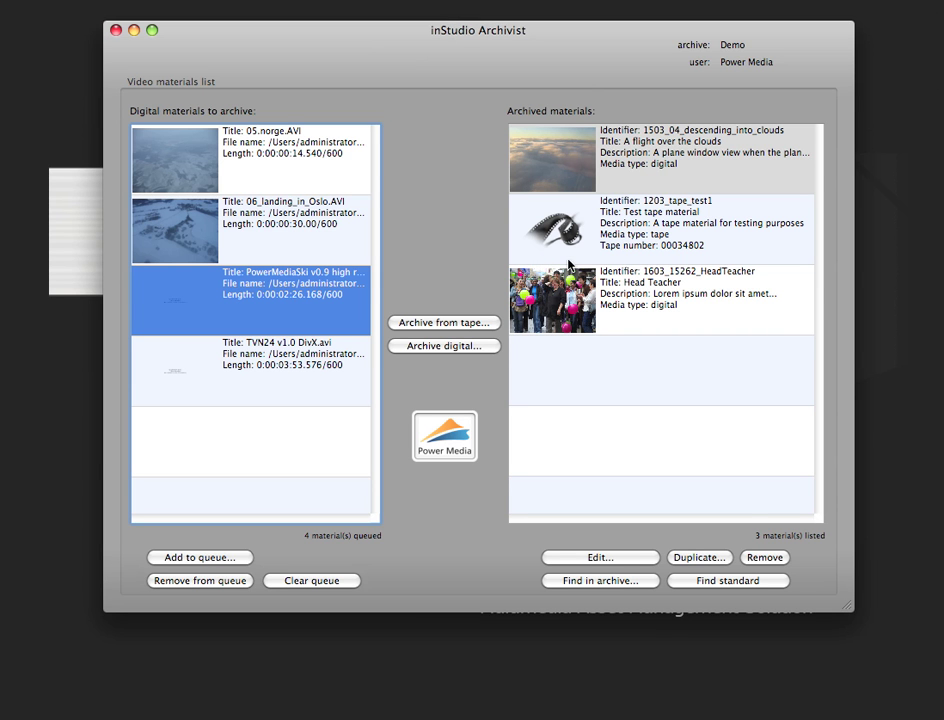
pyautogui.click(741, 586)
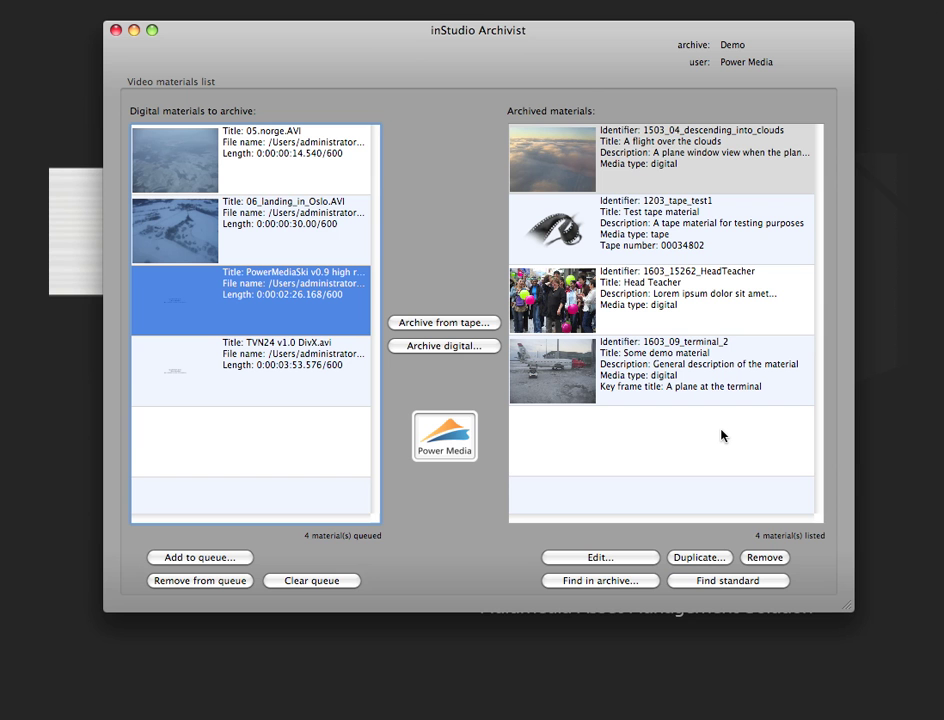
# Look at the tape archiving form's tape number and timecode fields, and close the form without saving
pyautogui.click(449, 323)
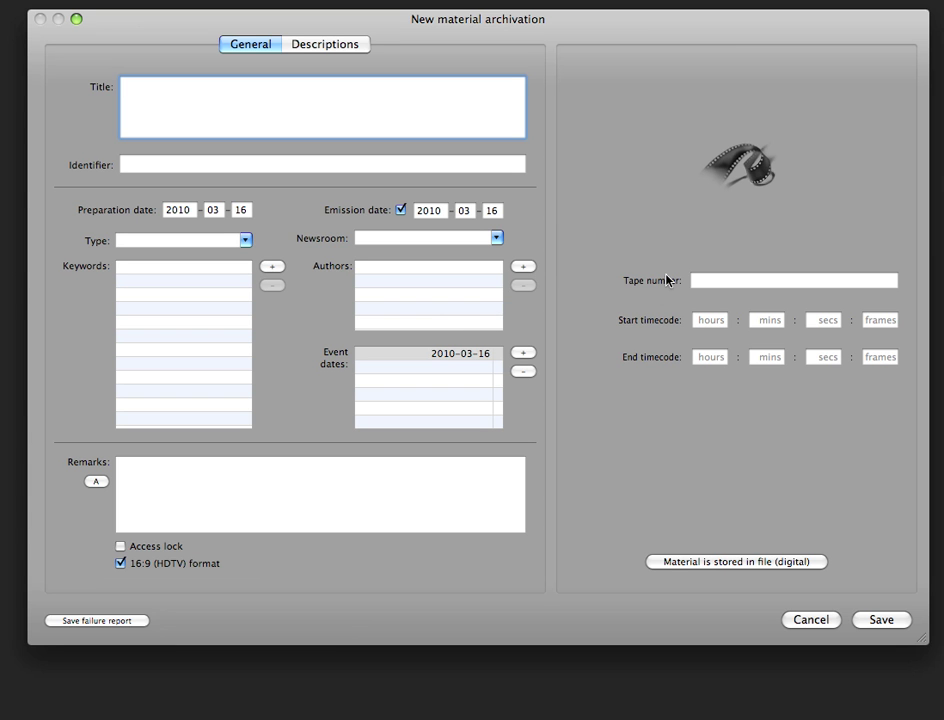
pyautogui.click(725, 279)
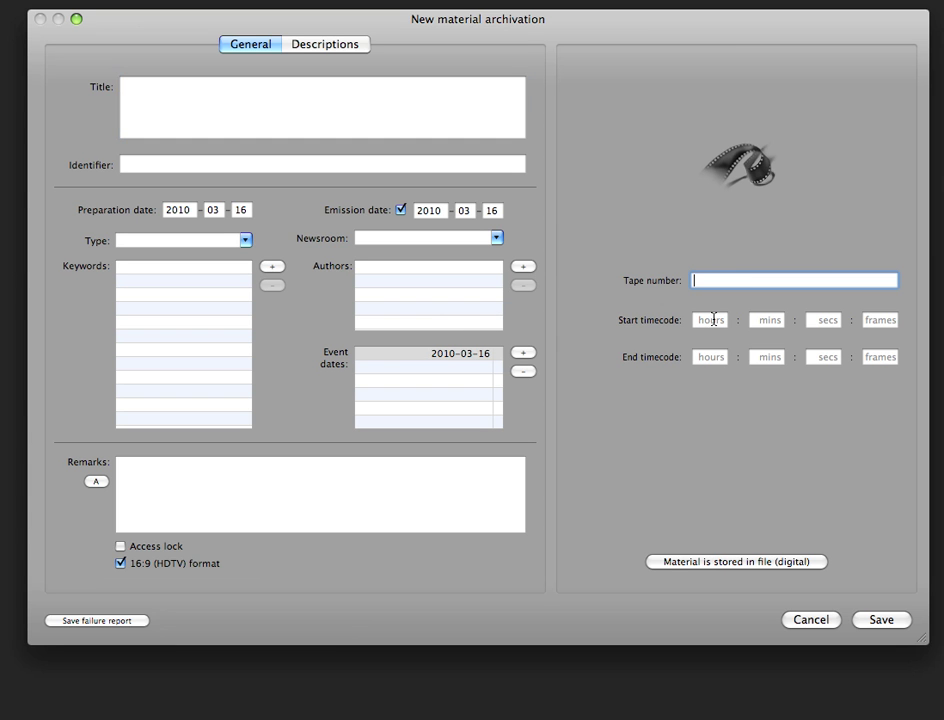
pyautogui.click(818, 621)
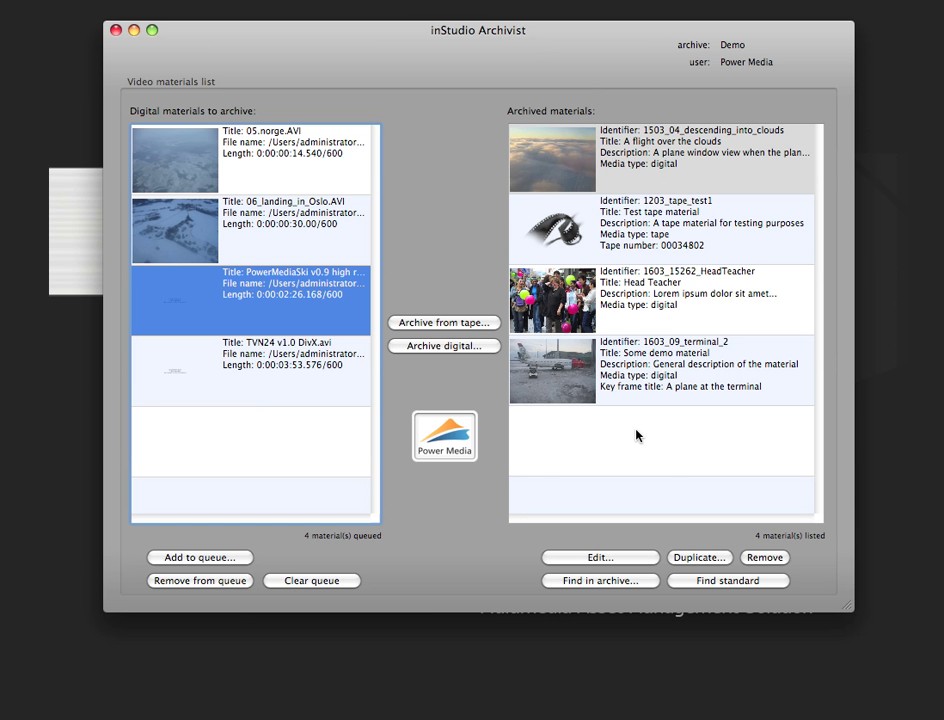